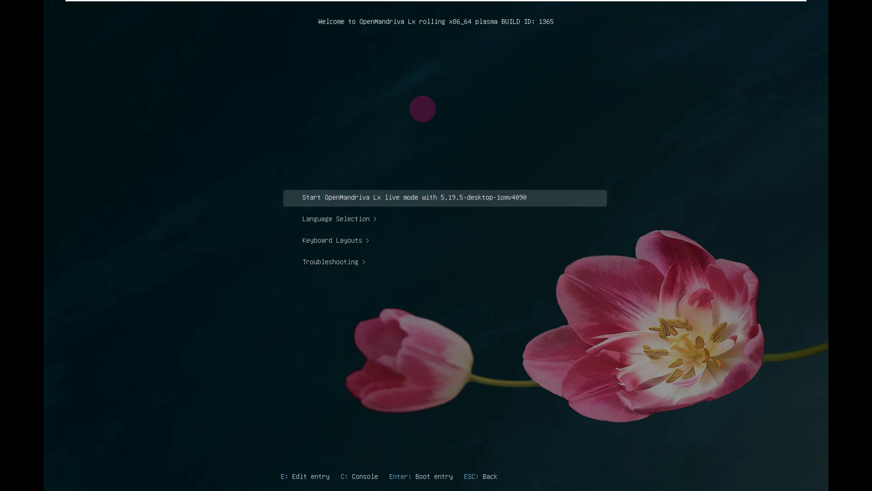
# Step: Open the boot menu's Language Selection and browse the language list down to English
pyautogui.press('Down')
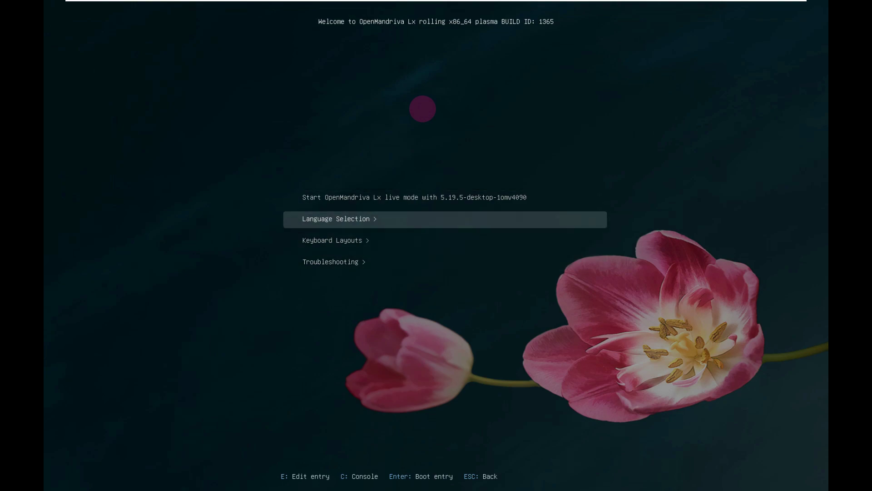
pyautogui.press('Down')
pyautogui.press('Up')
pyautogui.press('Return')
pyautogui.press('Down')
pyautogui.press('Down')
pyautogui.press('Down')
pyautogui.press('Down')
pyautogui.press('Down')
pyautogui.press('Down')
pyautogui.press('Down')
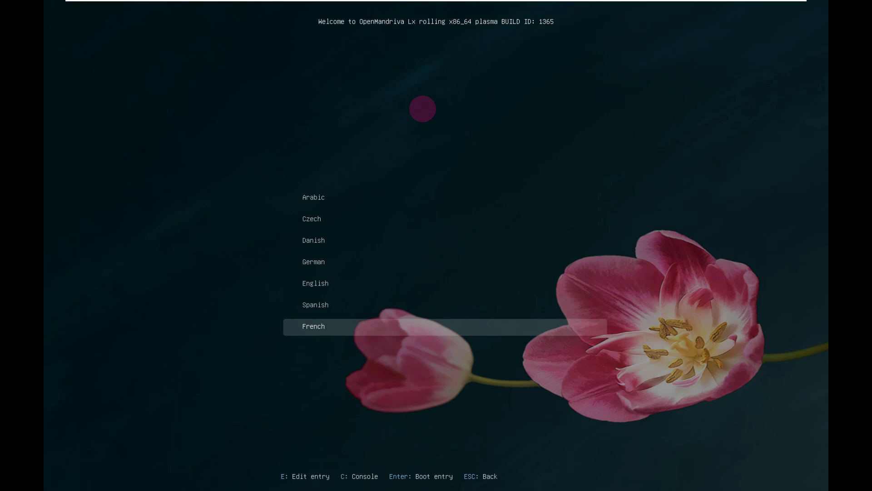
pyautogui.press('Down')
pyautogui.press('Down')
pyautogui.press('Down')
pyautogui.press('Down')
pyautogui.press('Down')
pyautogui.press('Down')
pyautogui.press('Down')
pyautogui.press('Down')
pyautogui.press('Down')
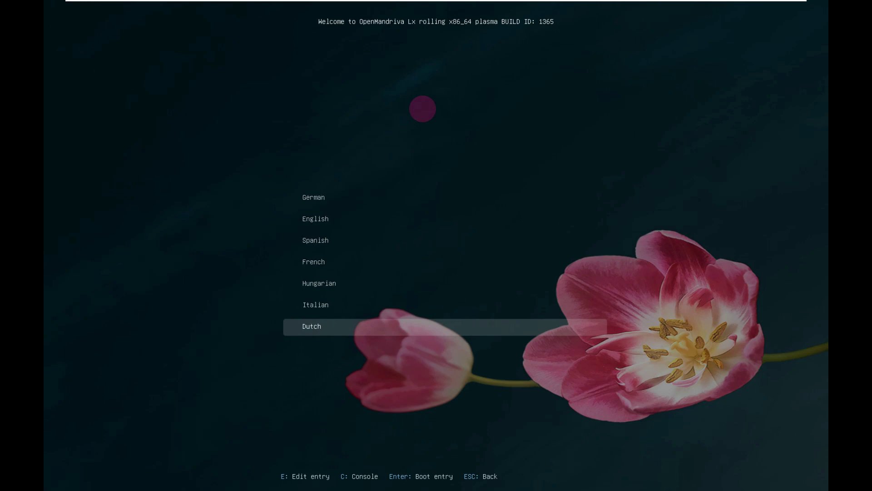
pyautogui.press('Up')
pyautogui.press('Up')
pyautogui.press('Up')
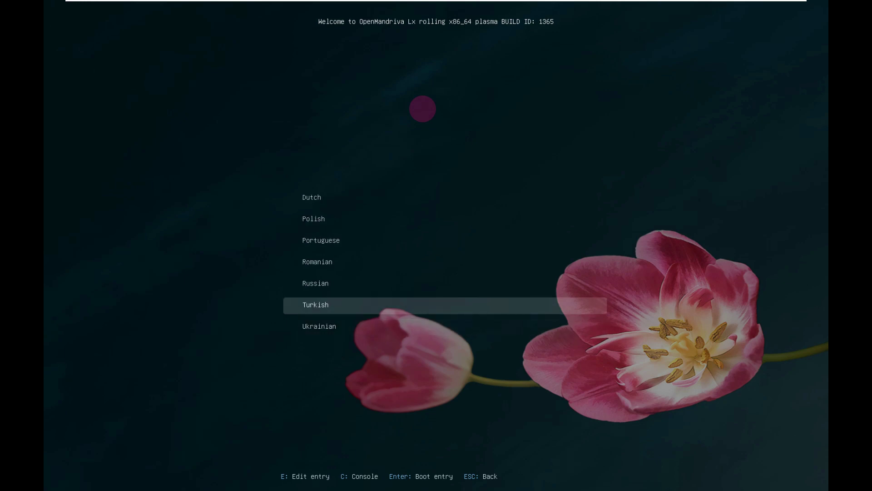
pyautogui.press('Home')
pyautogui.press('Down')
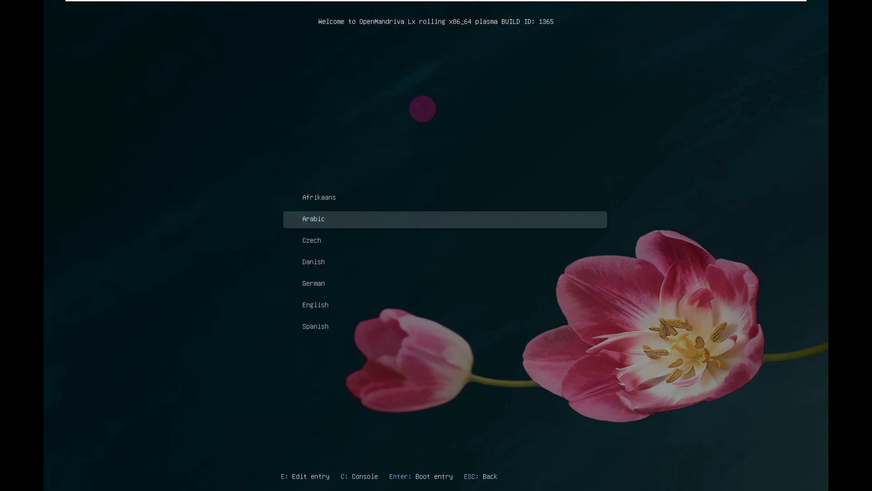
pyautogui.press('Down')
pyautogui.press('Down')
pyautogui.press('Down')
pyautogui.press('Down')
pyautogui.press('Down')
pyautogui.press('Down')
pyautogui.press('Down')
pyautogui.press('Up')
pyautogui.press('Up')
pyautogui.press('Up')
# Step: Pick English (United States) from the English locale variants
pyautogui.press('Return')
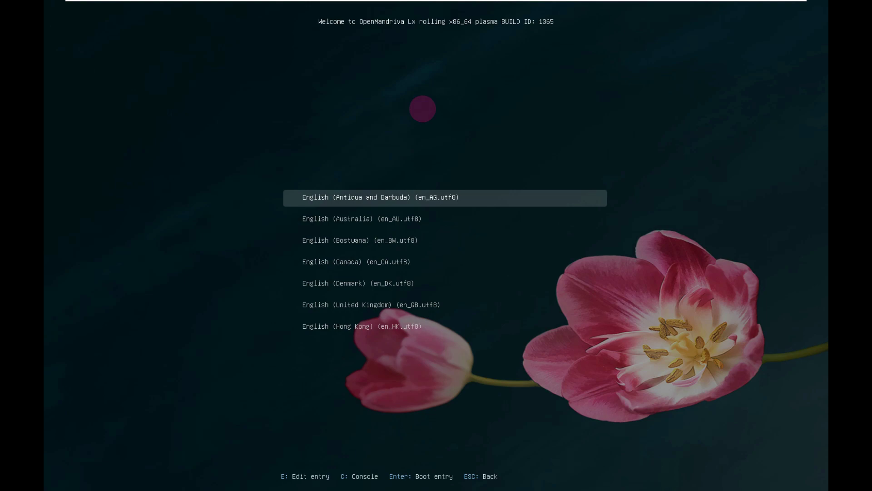
pyautogui.press('Down')
pyautogui.press('Down')
pyautogui.press('Down')
pyautogui.press('Down')
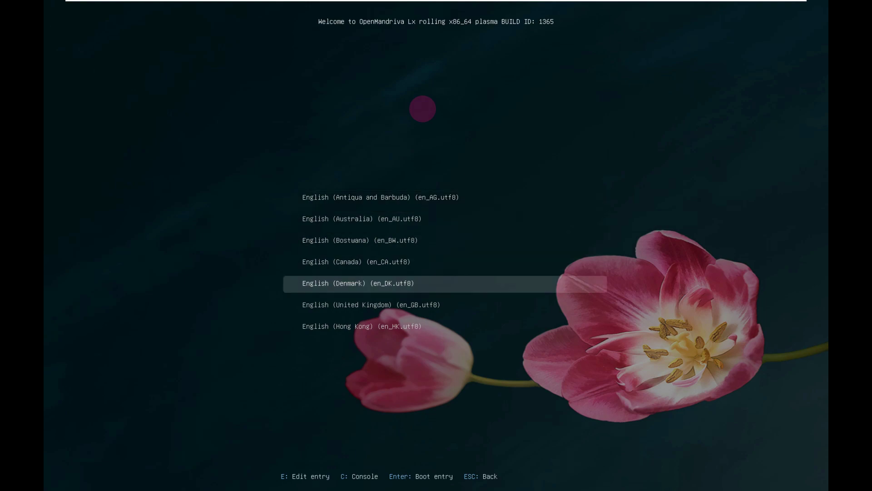
pyautogui.press('Down')
pyautogui.press('Down')
pyautogui.press('Down')
pyautogui.press('Down')
pyautogui.press('Down')
pyautogui.press('Down')
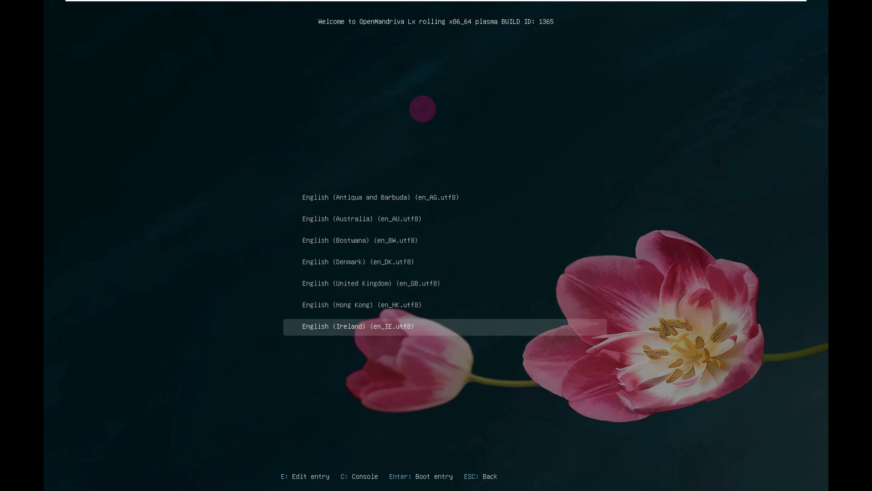
pyautogui.press('Down')
pyautogui.press('Down')
pyautogui.press('Down')
pyautogui.press('Down')
pyautogui.press('Down')
pyautogui.press('Down')
pyautogui.press('Down')
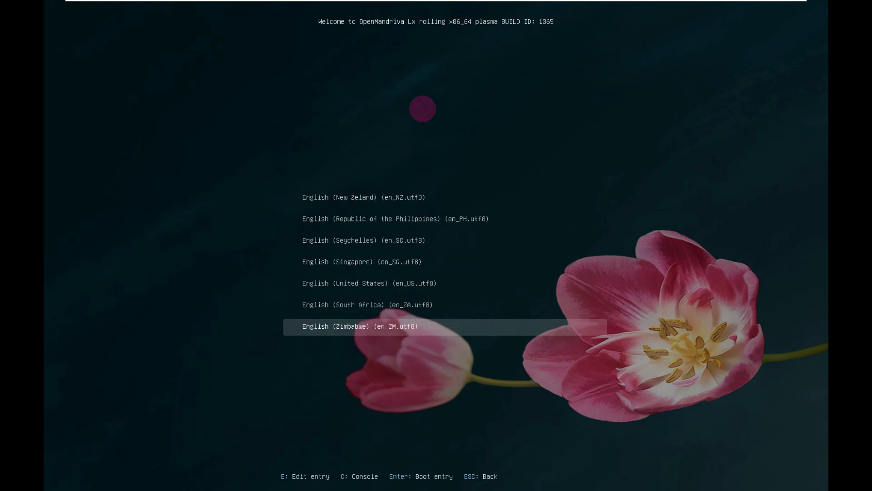
pyautogui.press('Up')
pyautogui.press('Up')
pyautogui.press('Up')
pyautogui.press('Down')
pyautogui.press('Return')
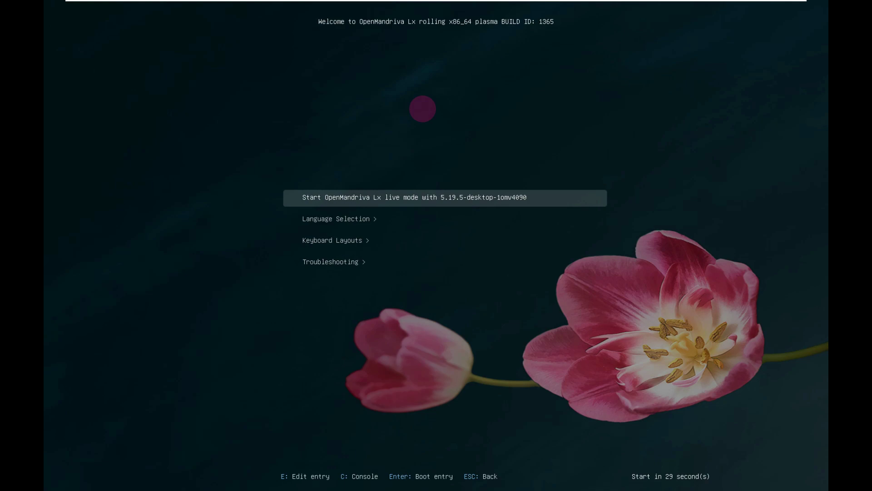
# Step: Select the English (US) keyboard layout and return to the Start live mode entry
pyautogui.press('Down')
pyautogui.press('Down')
pyautogui.press('Return')
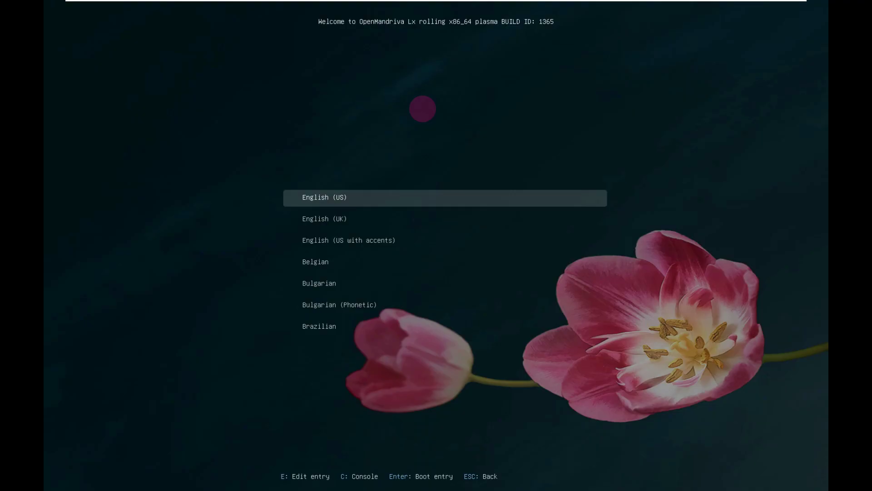
pyautogui.press('Down')
pyautogui.press('Down')
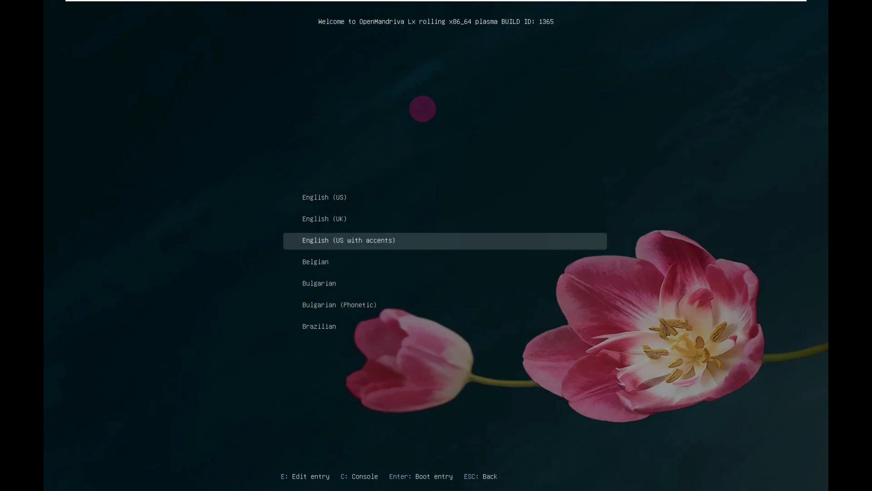
pyautogui.press('Up')
pyautogui.press('Up')
pyautogui.press('Return')
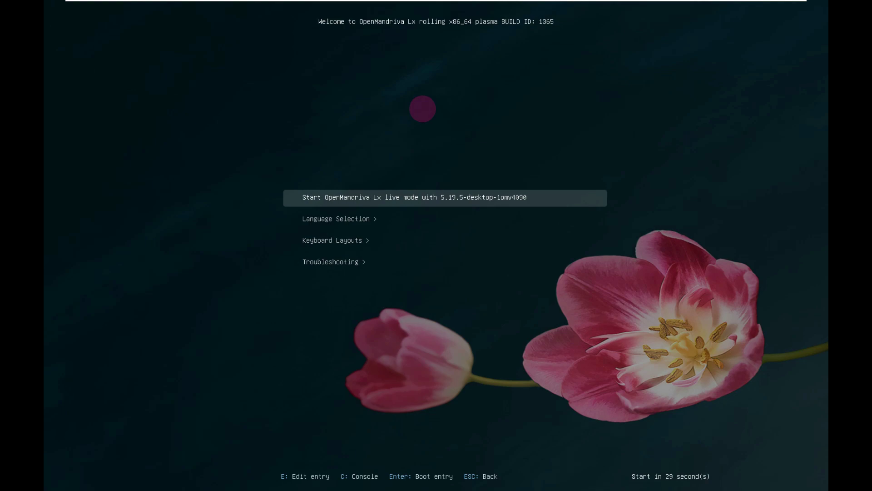
pyautogui.press('Down')
pyautogui.press('Down')
pyautogui.press('Down')
pyautogui.press('Up')
pyautogui.press('Up')
pyautogui.press('Up')
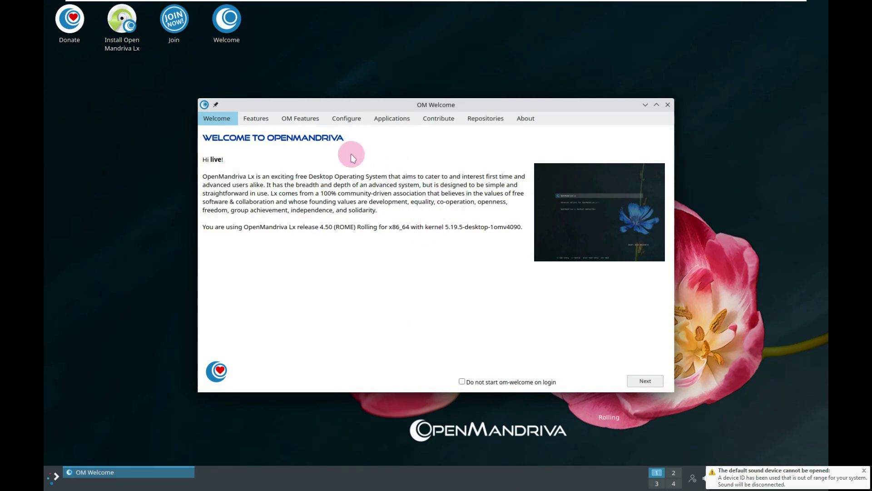
# Step: Browse the Features page entries: OM Feeling Like, ABF, Kernel, KDE Plasma, LibreOffice, Fresh Packages
pyautogui.click(262, 119)
pyautogui.click(290, 245)
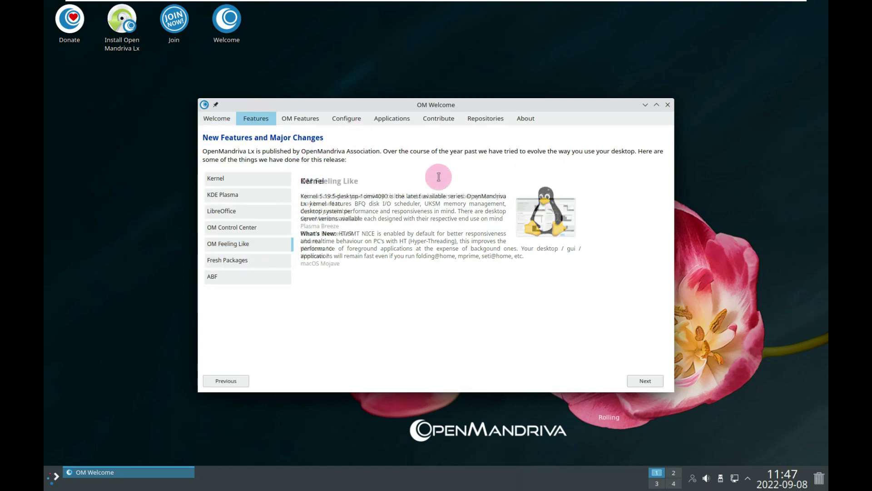
pyautogui.click(220, 275)
pyautogui.click(225, 179)
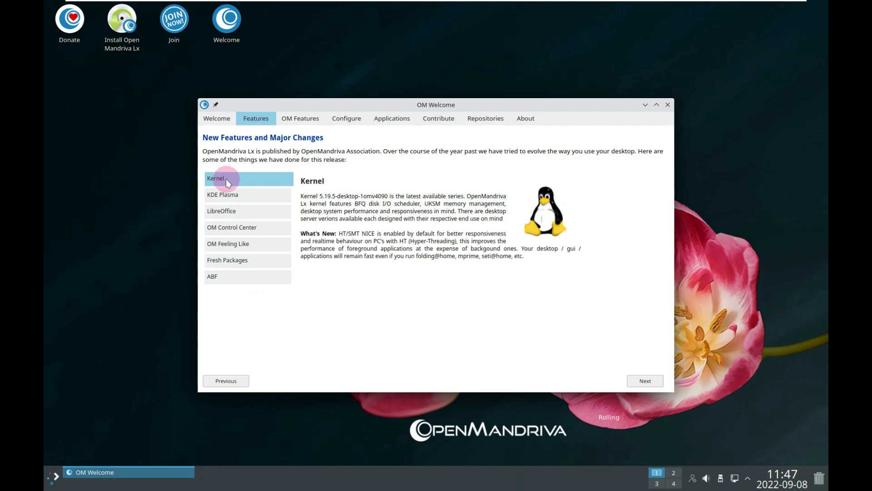
pyautogui.click(225, 194)
pyautogui.click(222, 211)
pyautogui.click(230, 261)
pyautogui.click(222, 276)
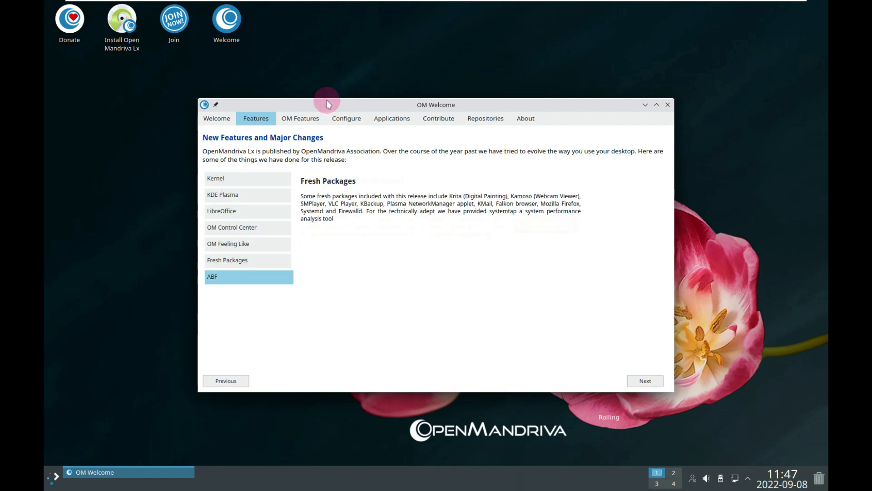
# Step: View the OM Features and Applications pages, then open Display and Monitor from Configure
pyautogui.click(312, 122)
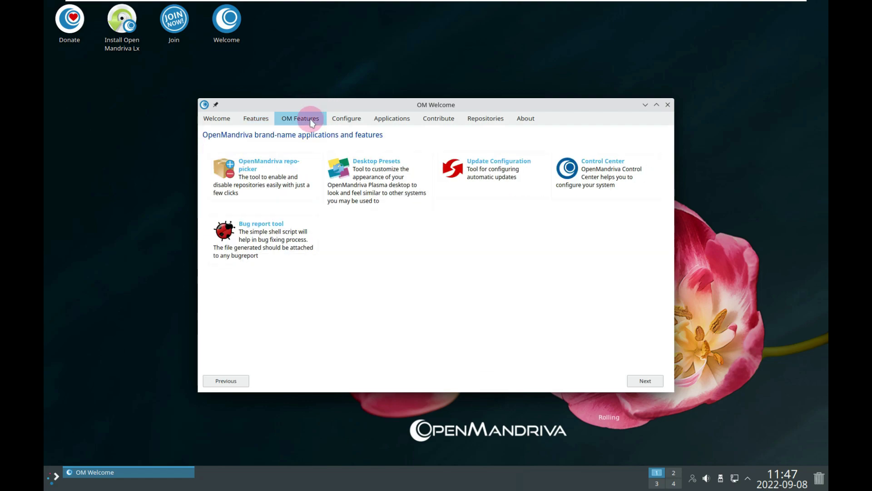
pyautogui.click(342, 124)
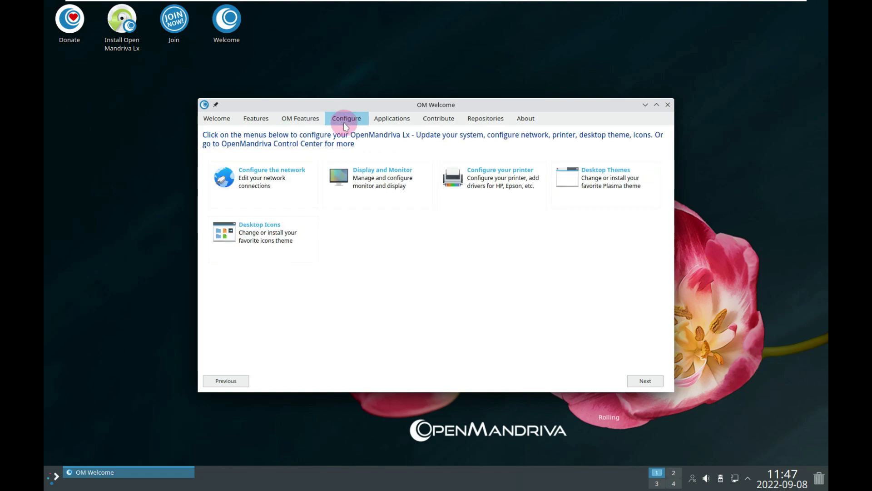
pyautogui.click(382, 120)
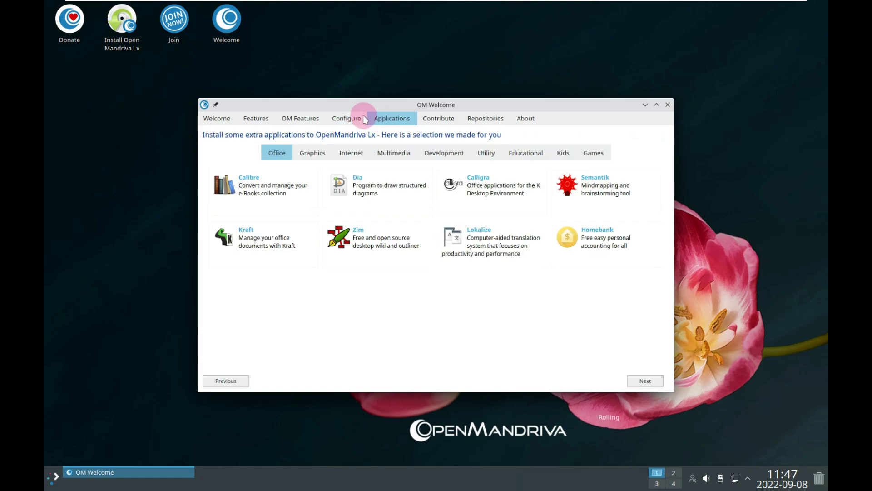
pyautogui.click(348, 114)
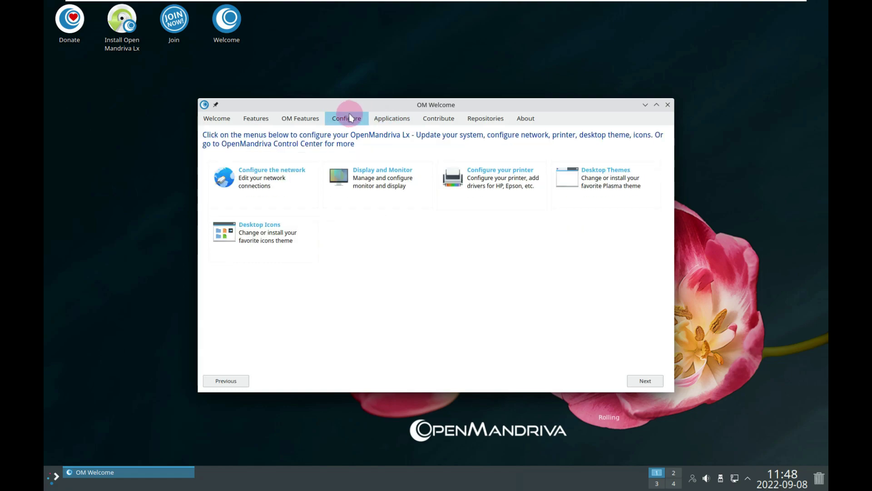
pyautogui.click(374, 175)
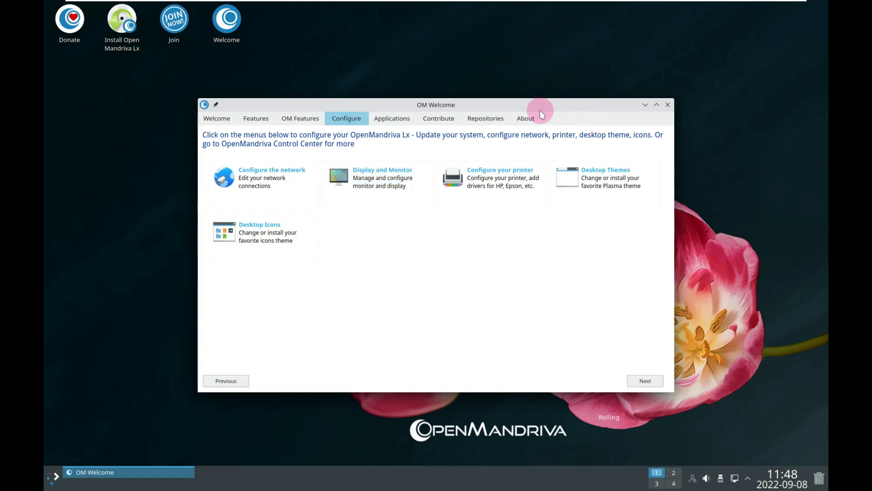
# Step: Apply 1920x1080 (16:9) resolution with 150% global scale and close Display Configuration
pyautogui.click(433, 220)
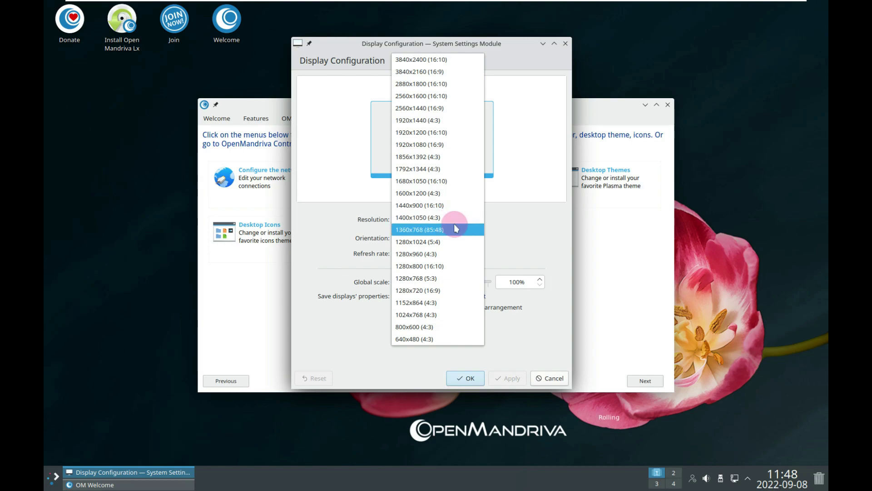
pyautogui.click(440, 143)
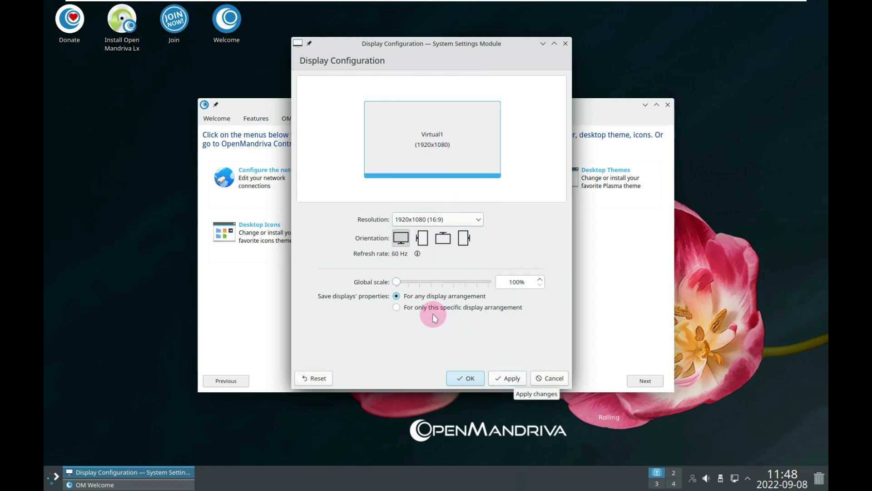
pyautogui.click(419, 282)
pyautogui.moveTo(414, 283); pyautogui.dragTo(404, 282)
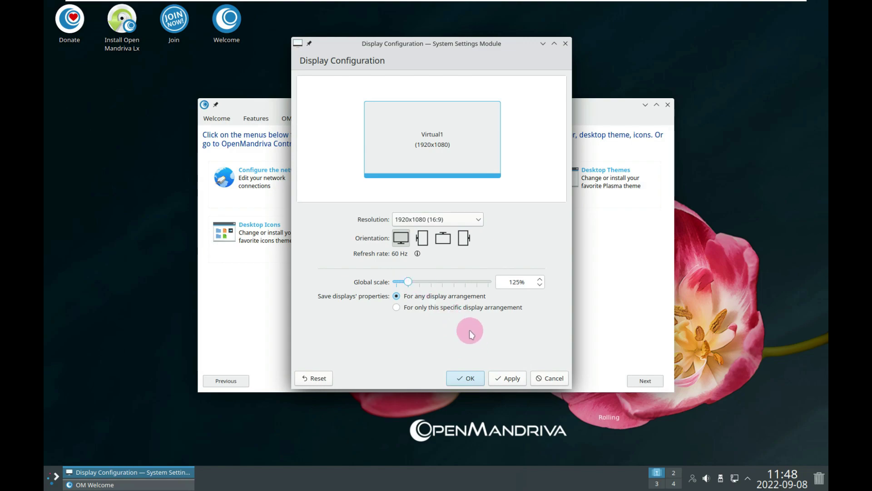
pyautogui.click(418, 282)
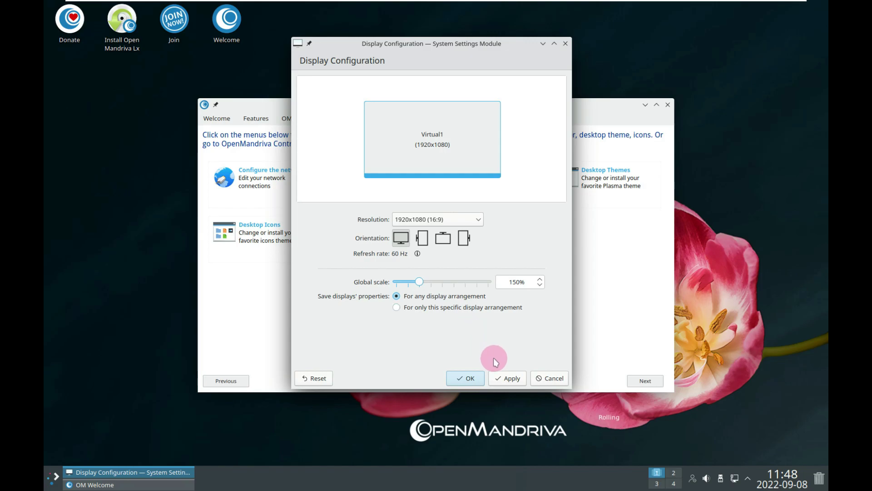
pyautogui.click(507, 378)
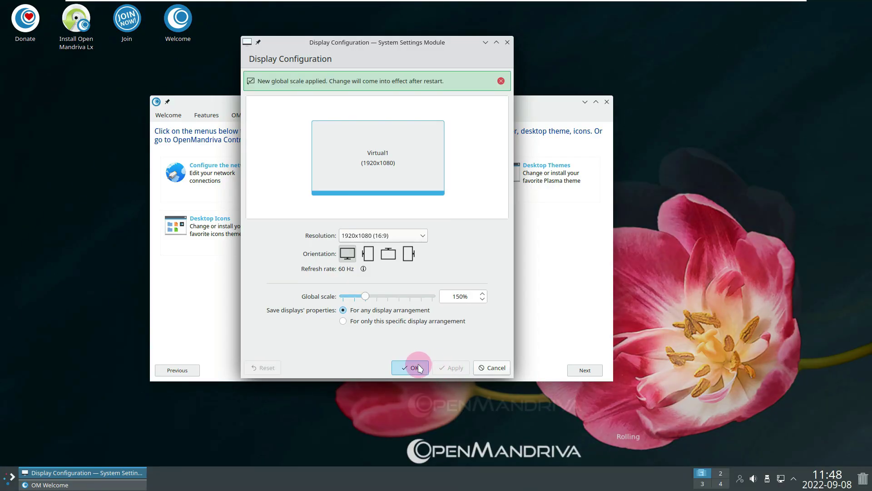
pyautogui.click(416, 365)
pyautogui.moveTo(449, 96); pyautogui.dragTo(558, 115)
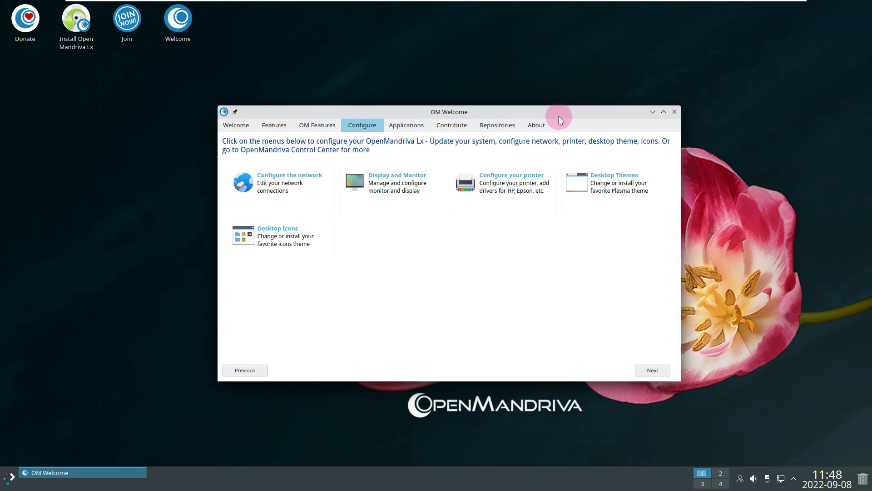
# Step: Visit the Applications, Contribute, Repositories and About pages, ending on the Office application picks
pyautogui.click(421, 135)
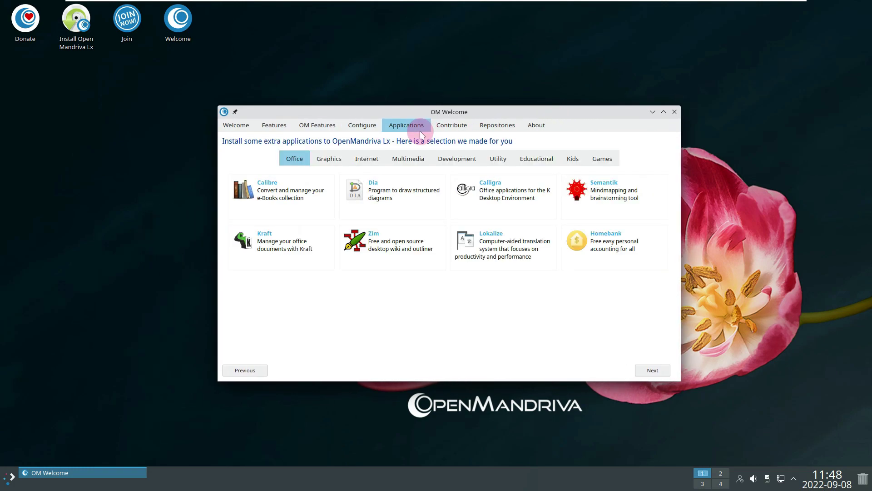
pyautogui.click(460, 130)
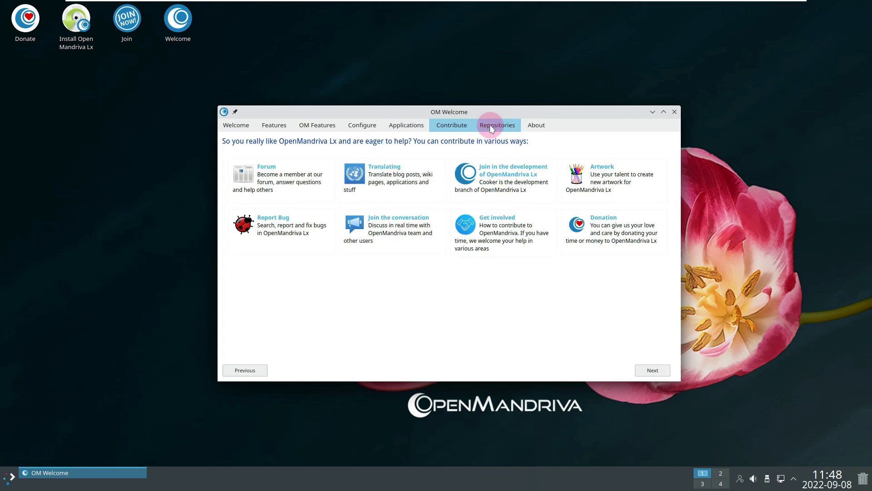
pyautogui.click(492, 129)
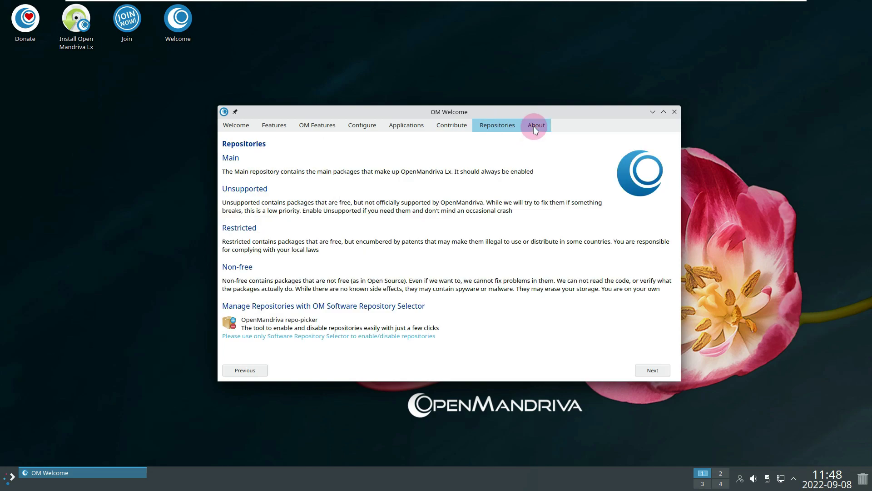
pyautogui.click(535, 131)
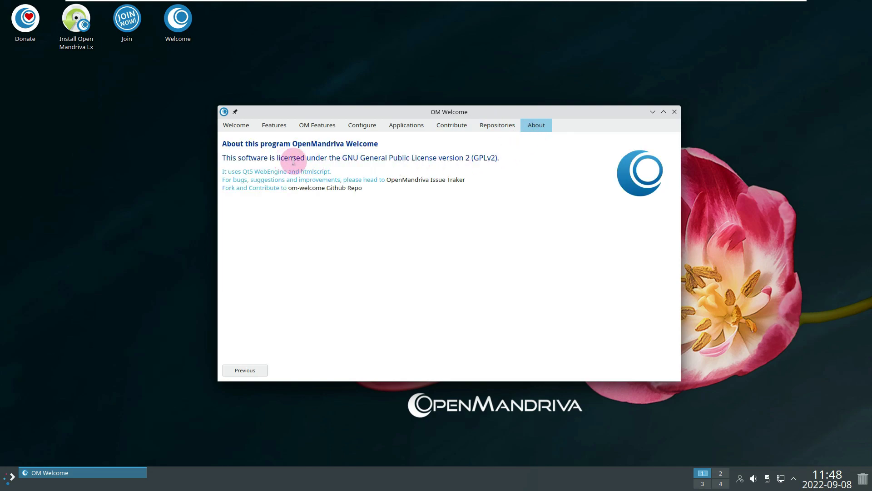
pyautogui.click(396, 133)
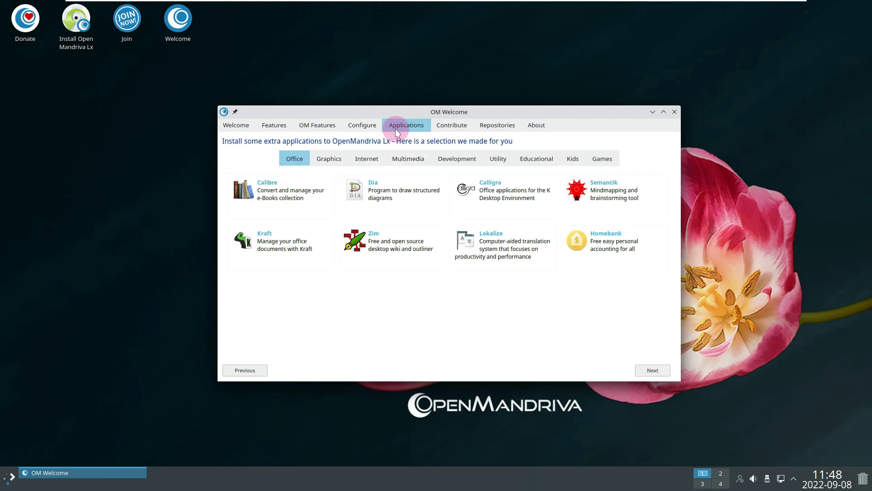
# Step: Browse the Graphics, Multimedia, Development, Utility, Educational, Kids and Games lists, then return to Welcome
pyautogui.click(327, 155)
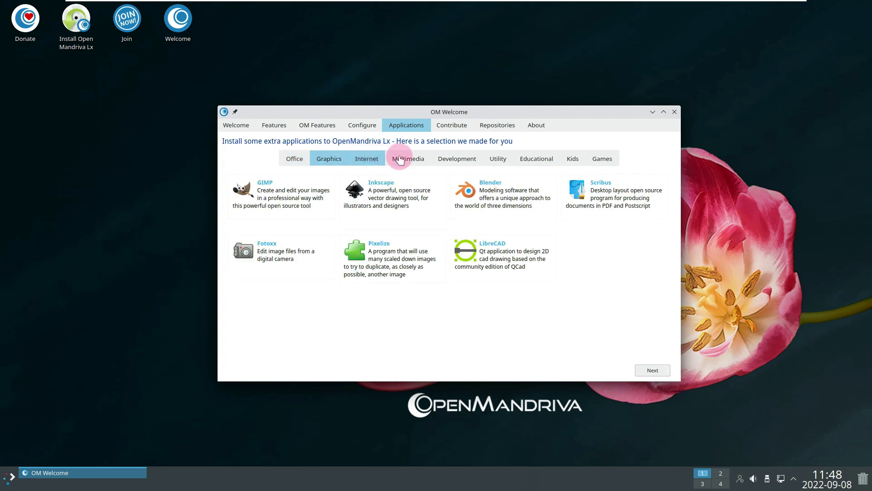
pyautogui.click(398, 159)
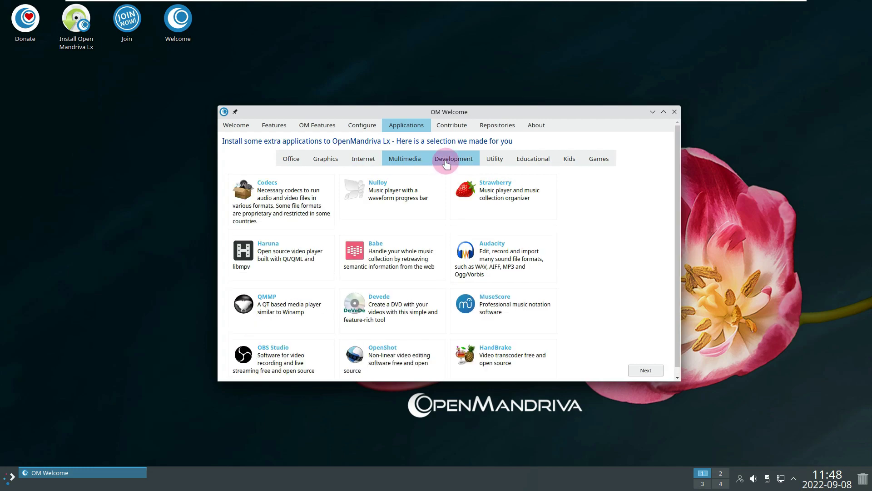
pyautogui.click(446, 162)
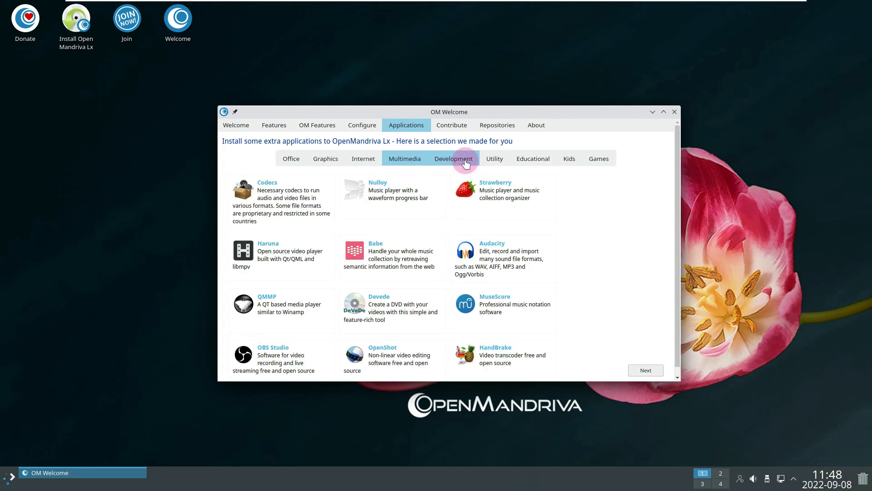
pyautogui.click(502, 165)
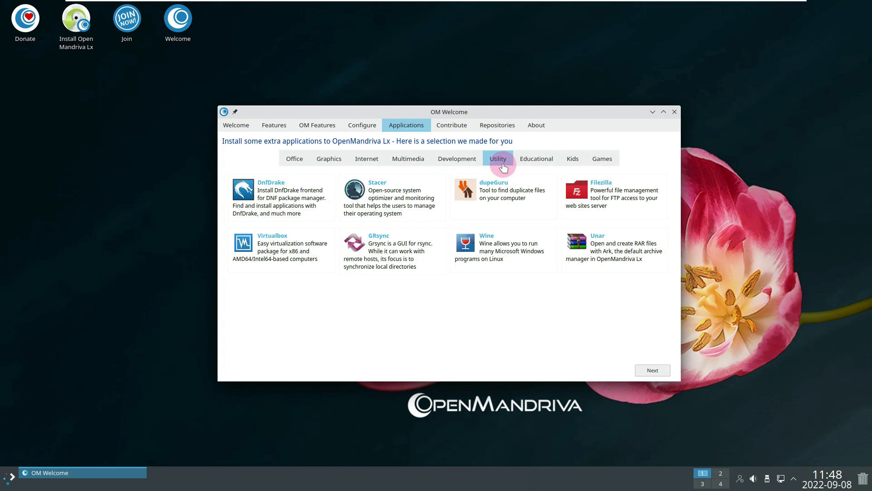
pyautogui.click(534, 161)
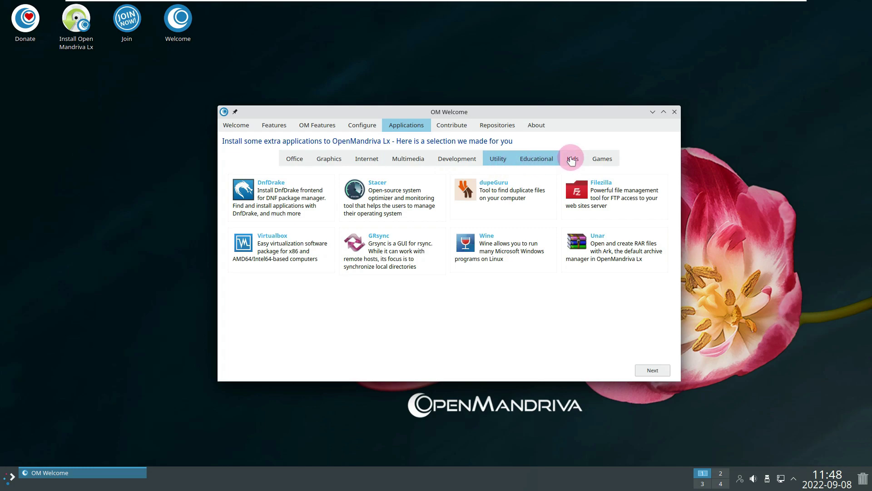
pyautogui.click(573, 159)
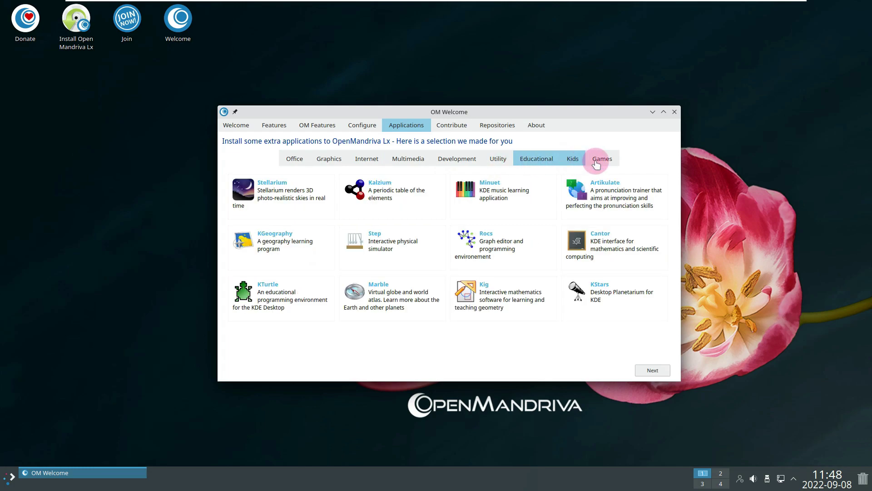
pyautogui.click(595, 153)
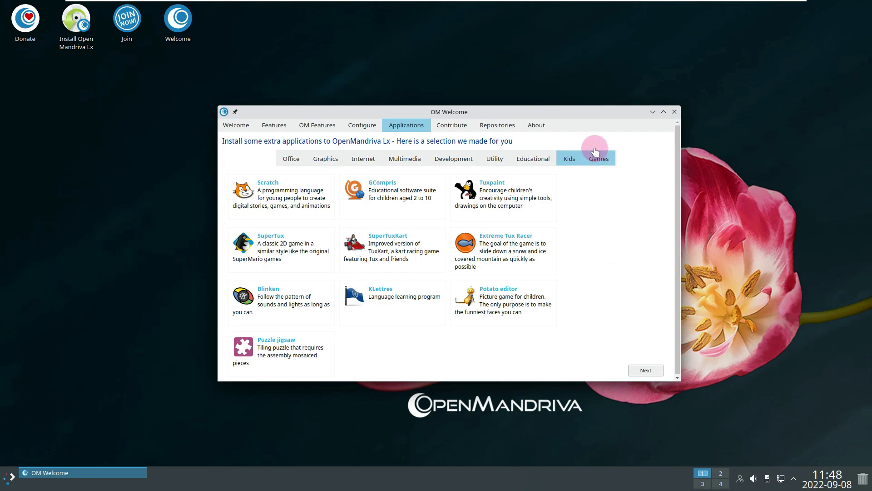
pyautogui.click(230, 127)
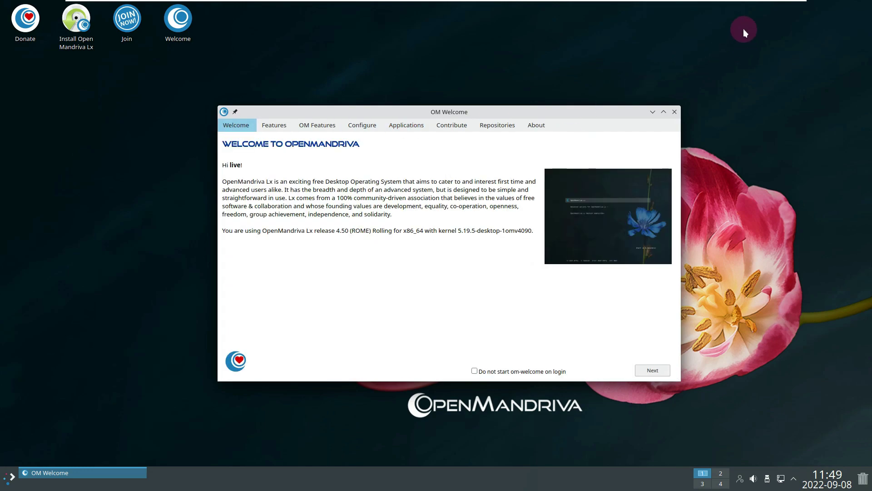
pyautogui.moveTo(753, 4)
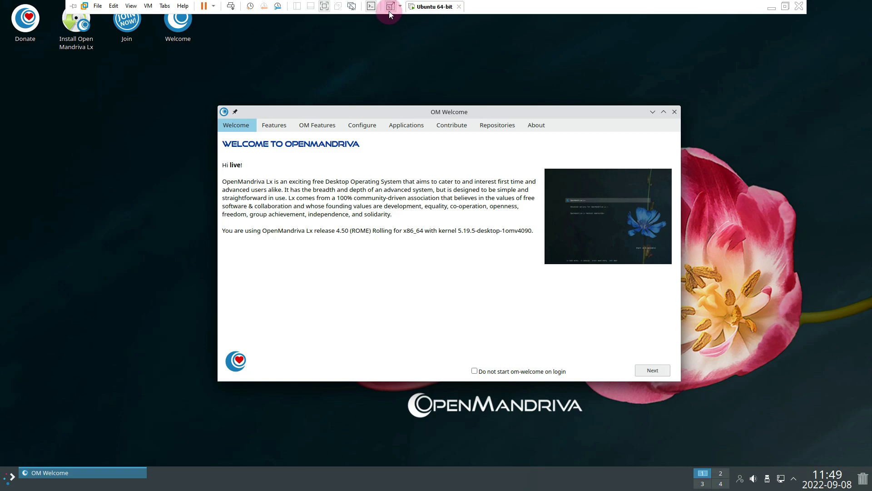
pyautogui.click(403, 49)
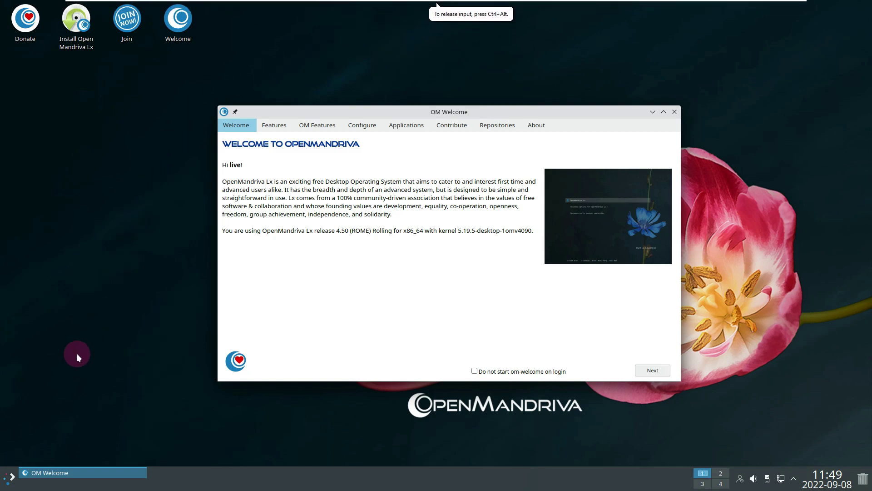
# Step: Log out via Power / Session and log back in with the live user's password
pyautogui.click(8, 483)
pyautogui.moveTo(45, 444)
pyautogui.click(175, 441)
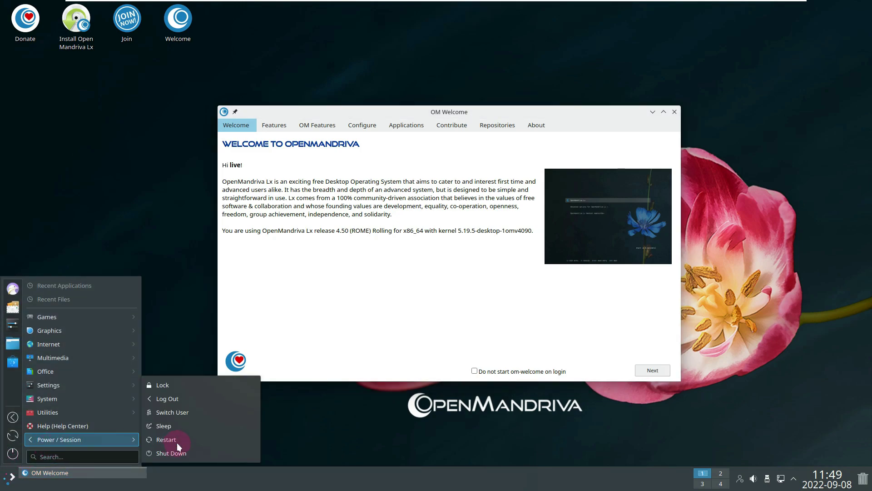
pyautogui.click(186, 399)
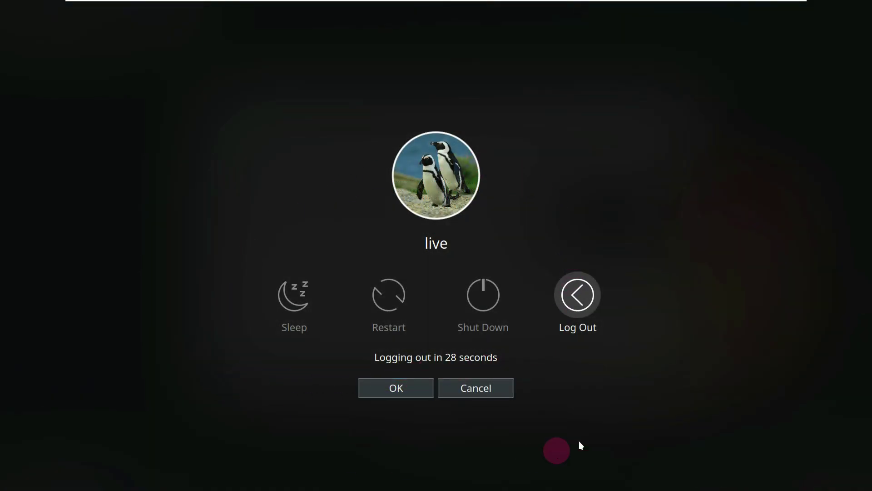
pyautogui.click(580, 304)
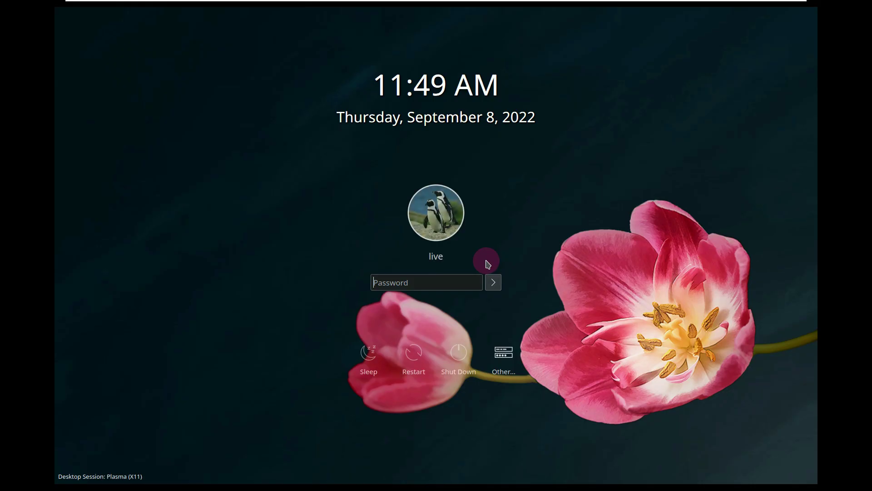
pyautogui.write('live')
pyautogui.press('Return')
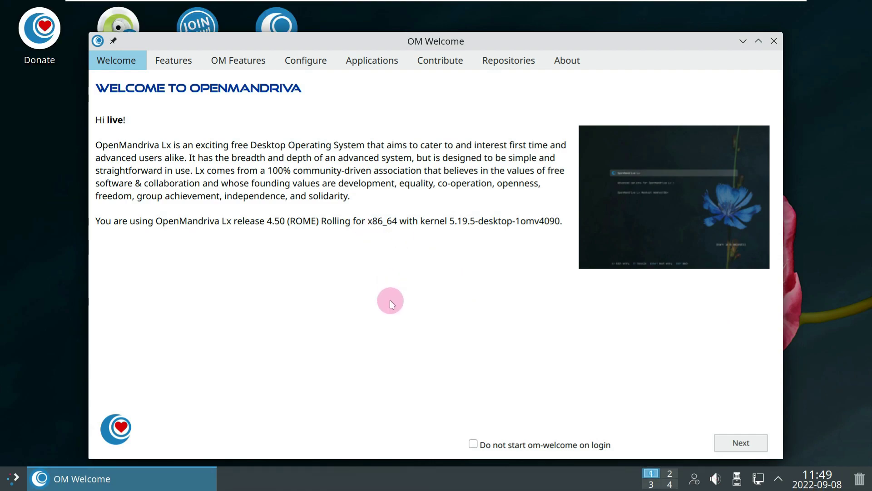
# Step: Close the OM Welcome window and dismiss the taskbar context menu
pyautogui.click(775, 42)
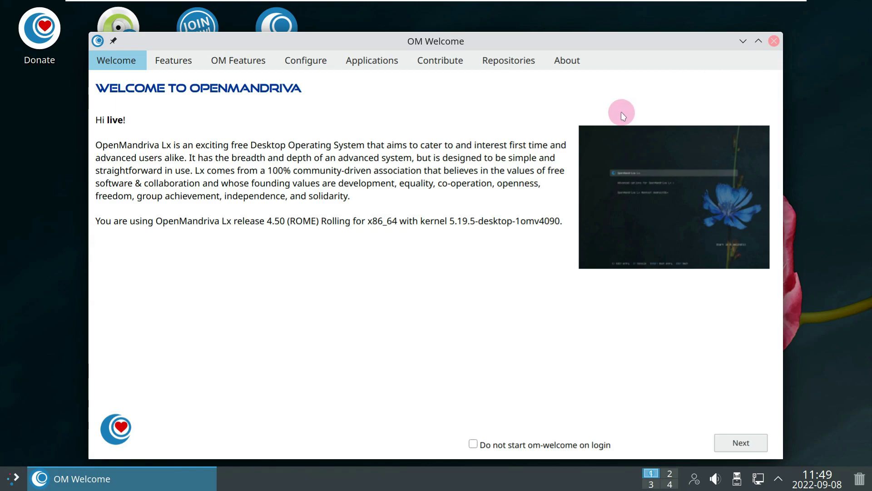
pyautogui.rightClick(372, 483)
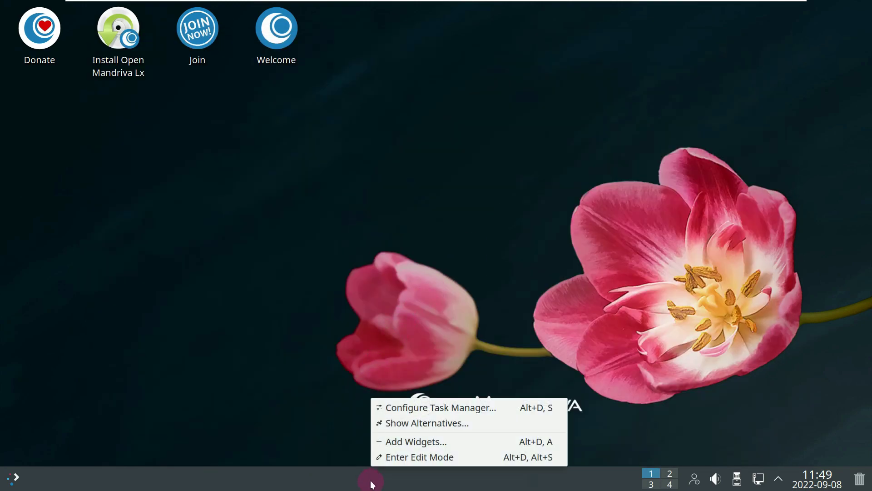
pyautogui.click(391, 350)
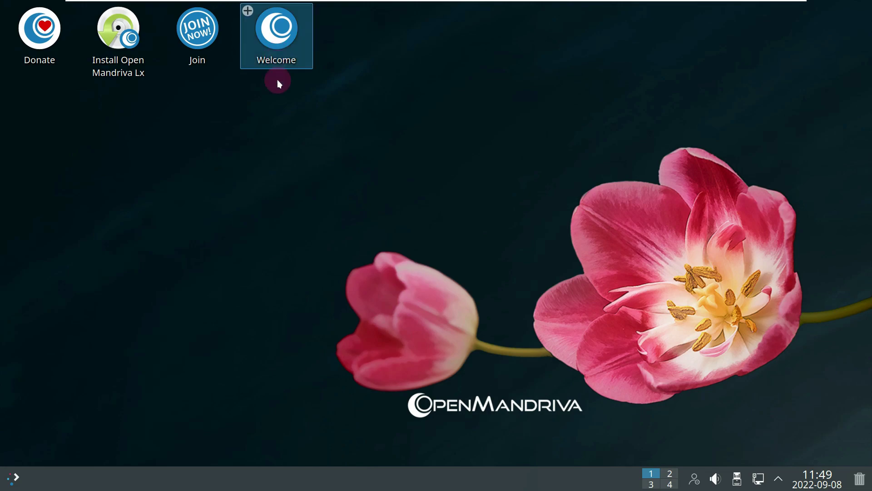
# Step: Open Info Center from System to view About this System, then close it
pyautogui.click(20, 467)
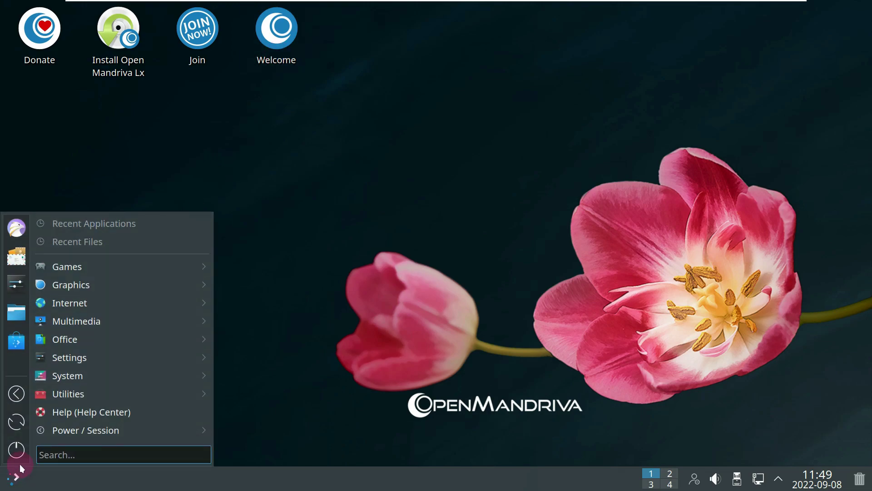
pyautogui.moveTo(83, 377)
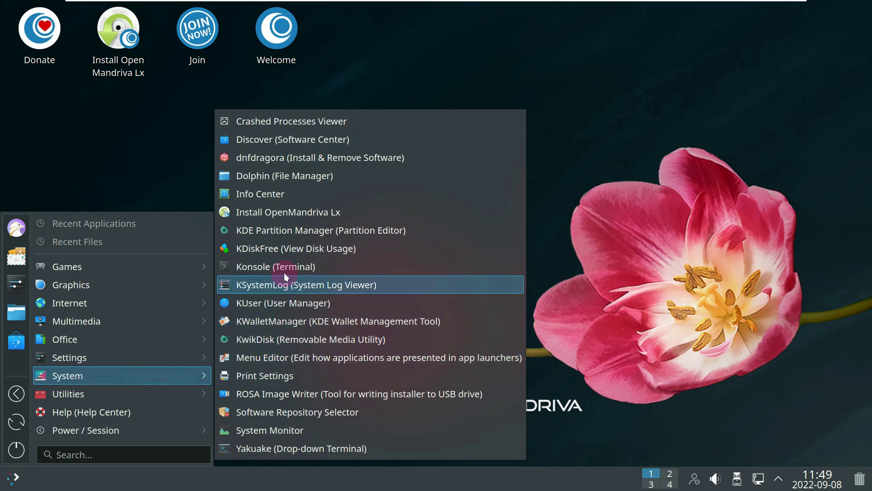
pyautogui.click(281, 196)
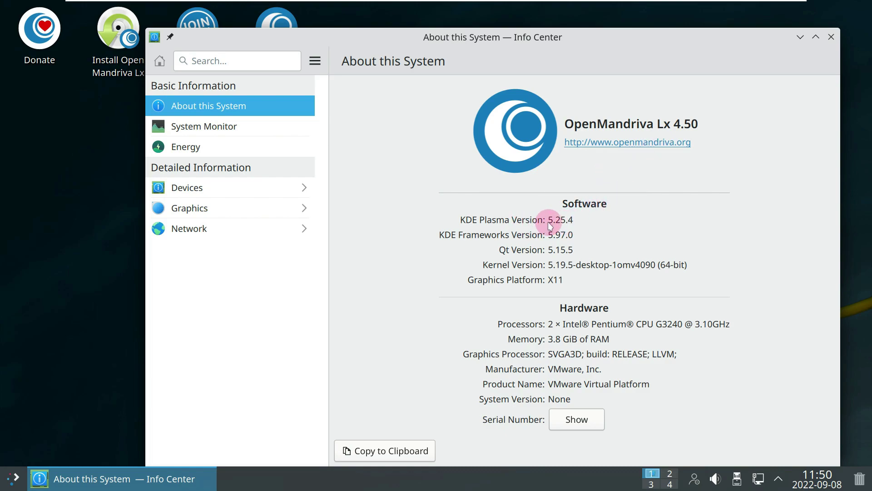
pyautogui.click(831, 37)
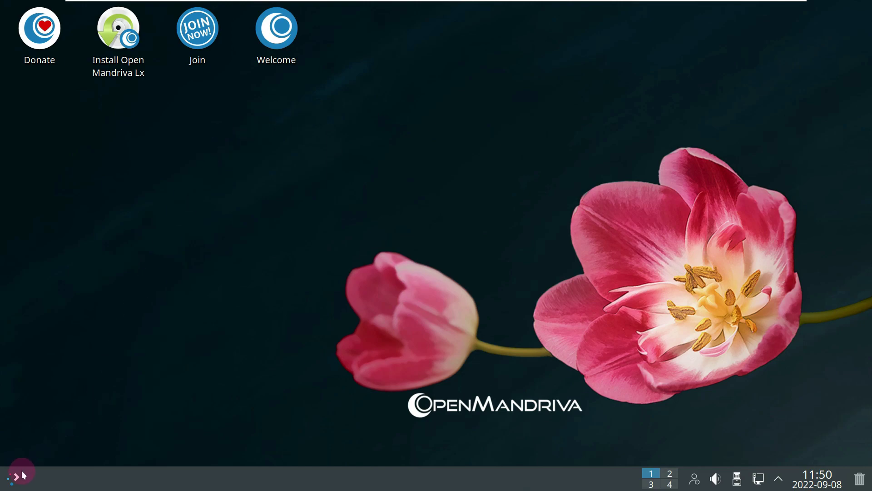
# Step: Launch System Monitor from the application launcher and maximize its window
pyautogui.click(11, 477)
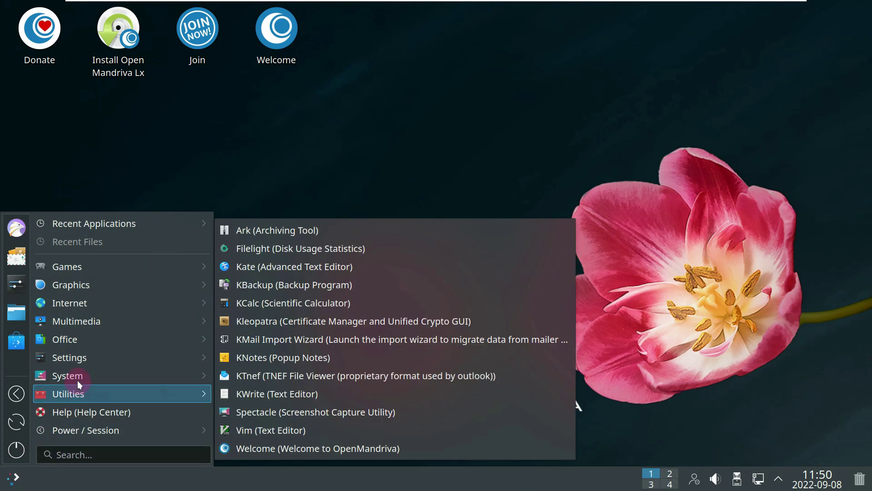
pyautogui.moveTo(77, 378)
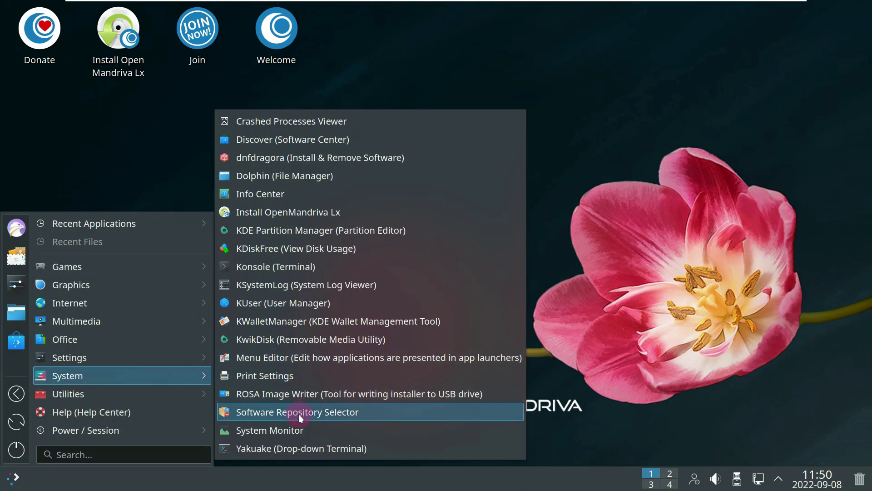
pyautogui.click(299, 427)
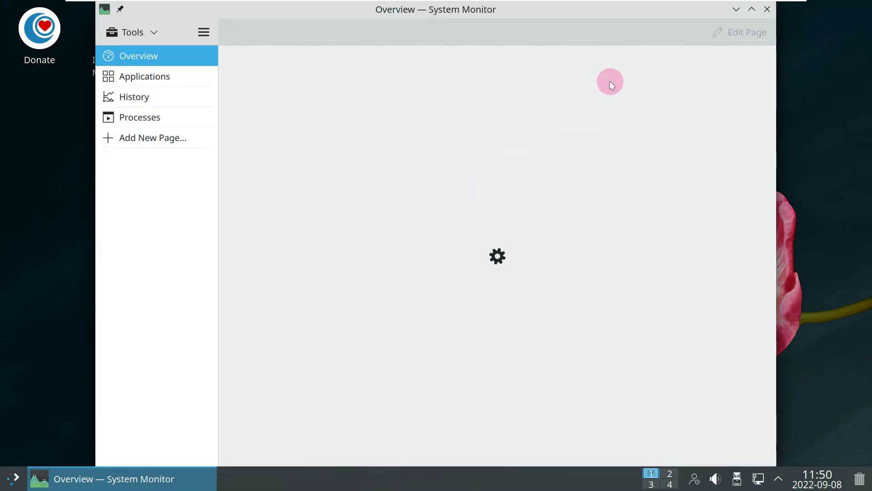
pyautogui.click(752, 10)
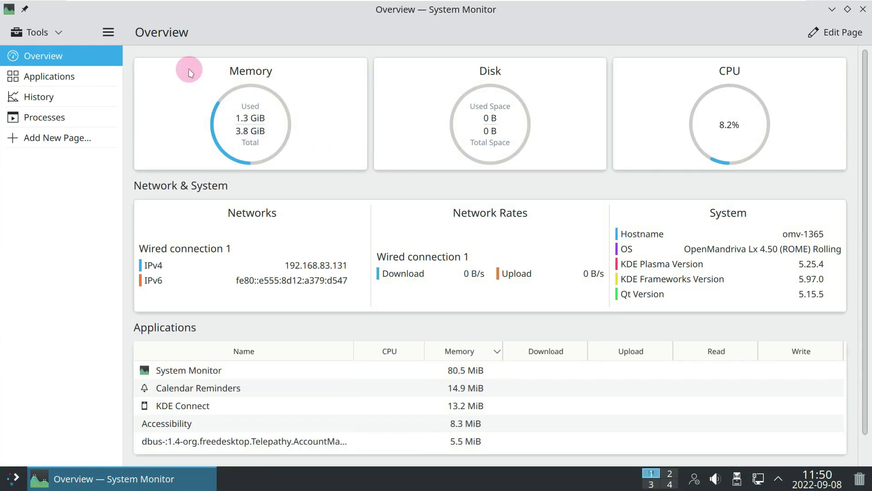
# Step: View the About System Monitor page, go back, then show the Applications list
pyautogui.click(109, 31)
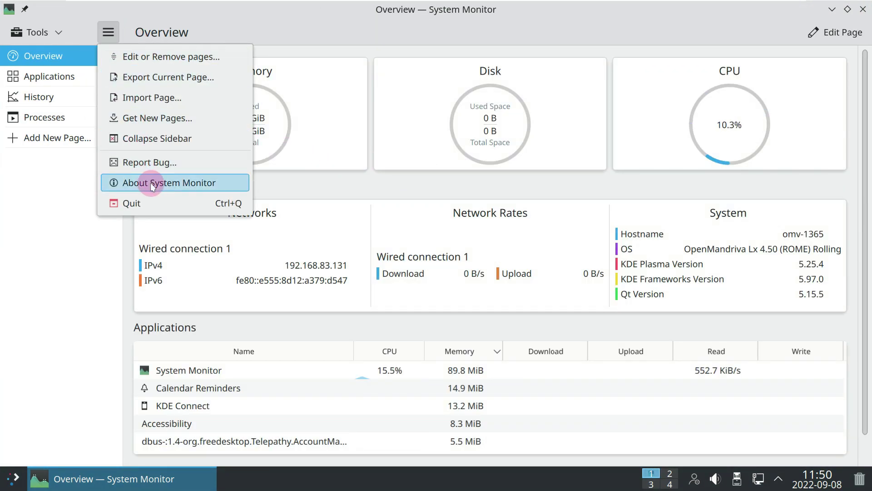
pyautogui.click(151, 182)
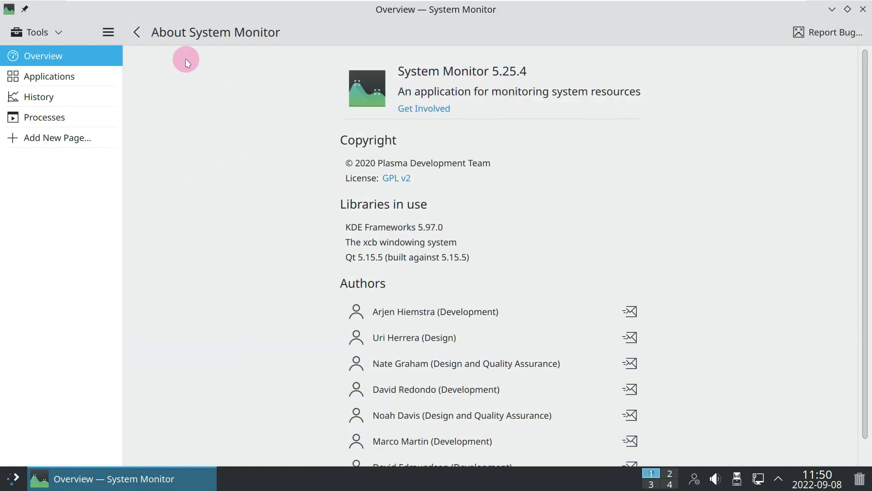
pyautogui.click(142, 37)
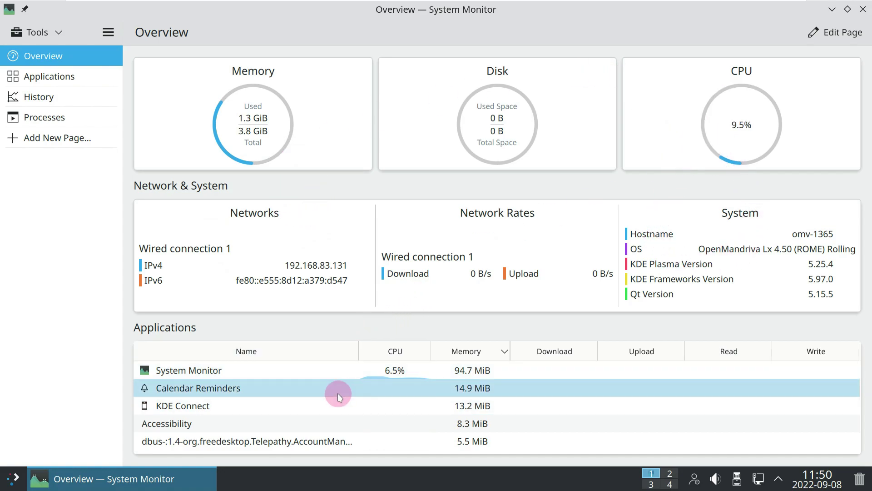
pyautogui.click(68, 75)
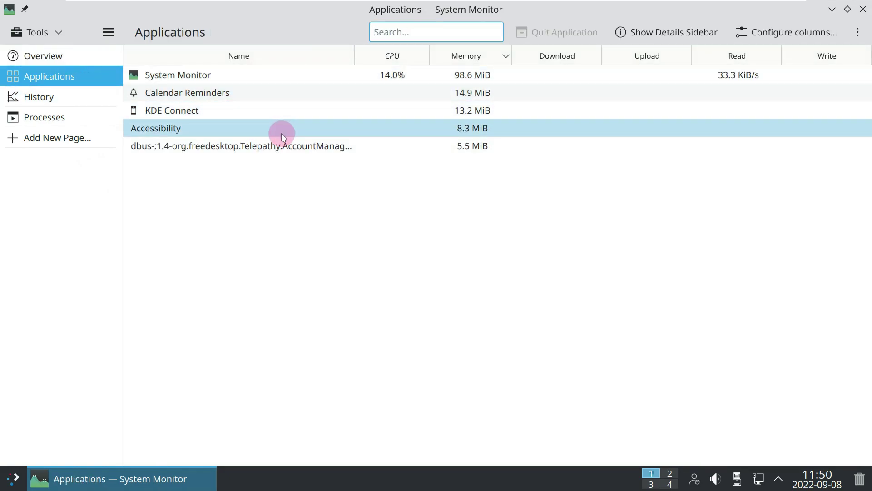
# Step: View the History graphs, then show the Processes list as a parent–child tree
pyautogui.click(97, 94)
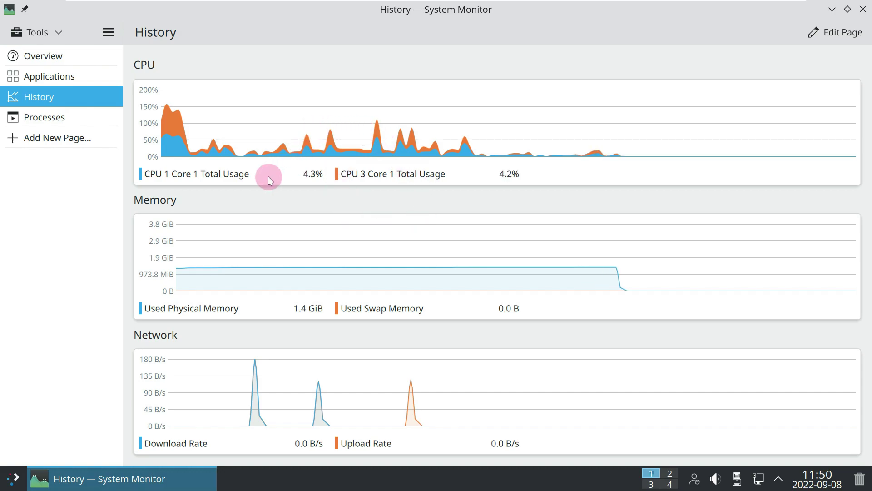
pyautogui.click(87, 119)
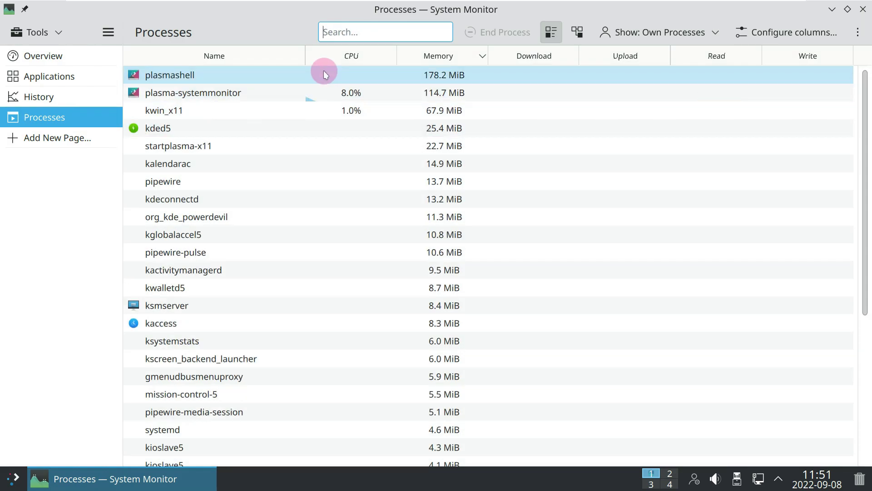
pyautogui.scroll(-5, 317, 95)
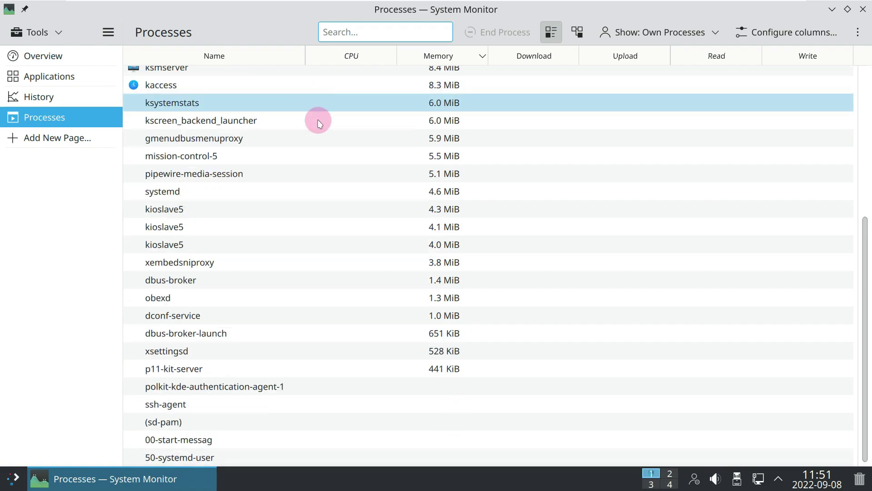
pyautogui.scroll(5, 334, 195)
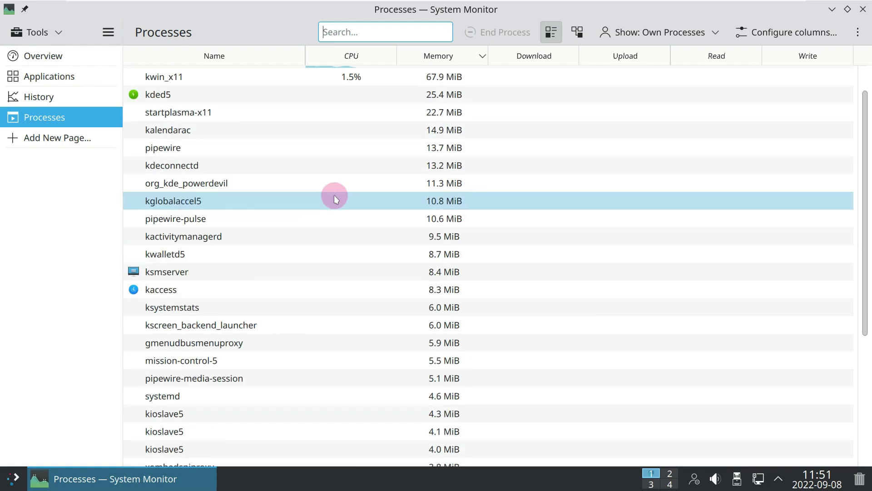
pyautogui.click(576, 30)
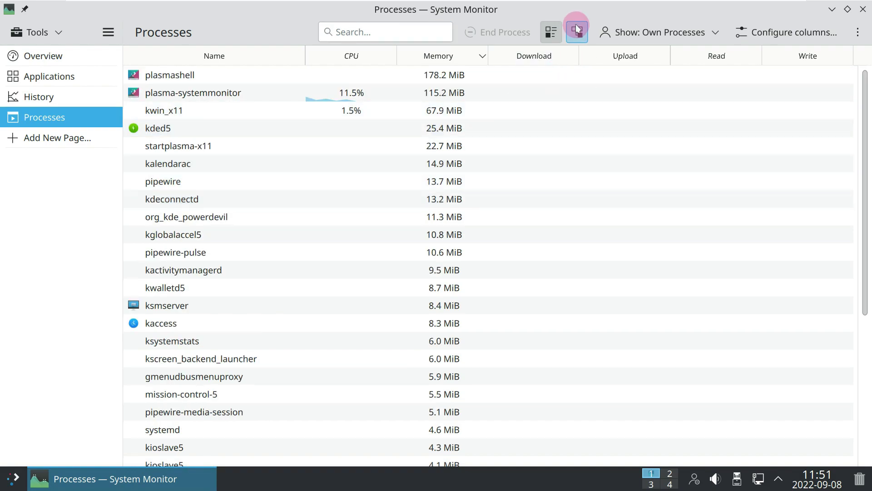
pyautogui.scroll(-5, 465, 173)
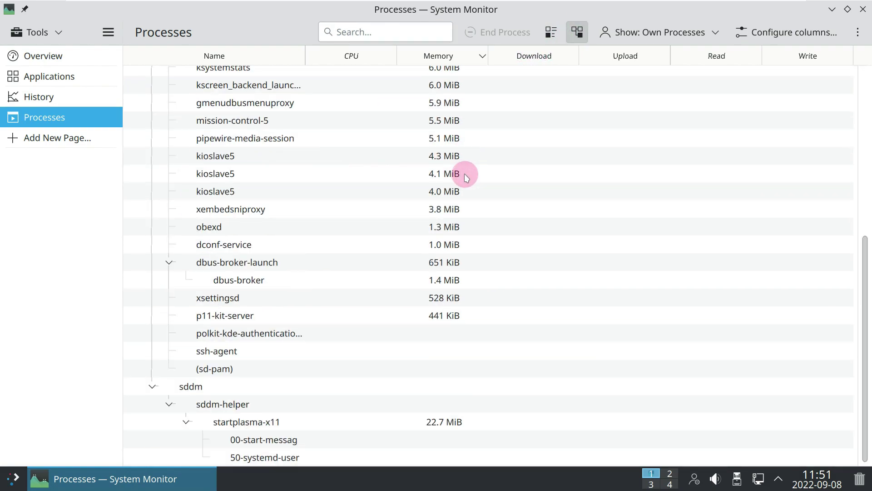
pyautogui.scroll(6, 464, 173)
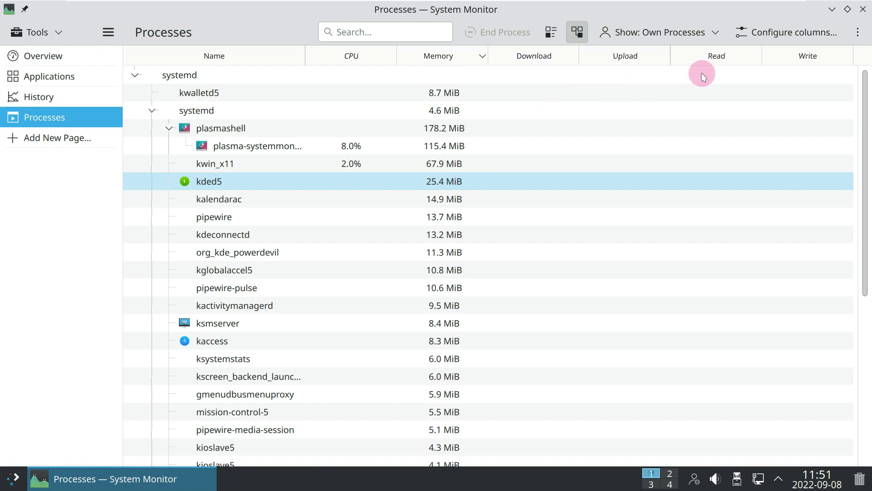
pyautogui.click(861, 10)
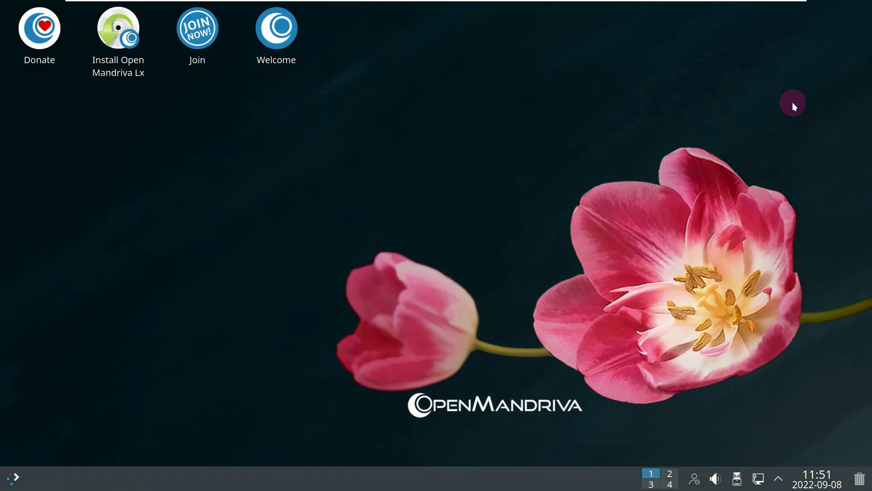
pyautogui.click(859, 479)
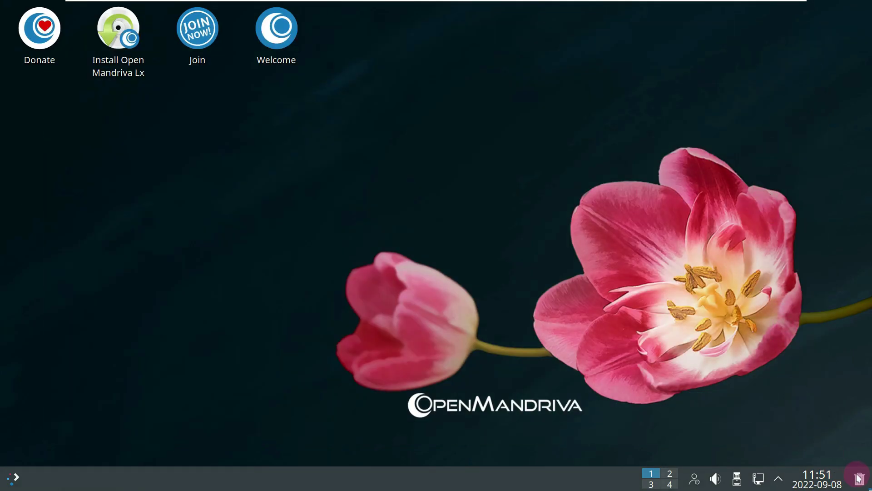
pyautogui.click(815, 477)
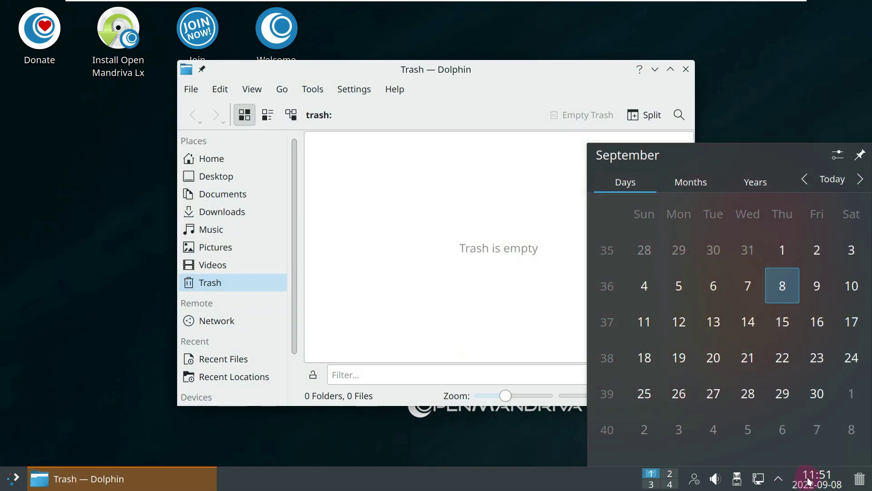
pyautogui.click(382, 133)
pyautogui.click(393, 89)
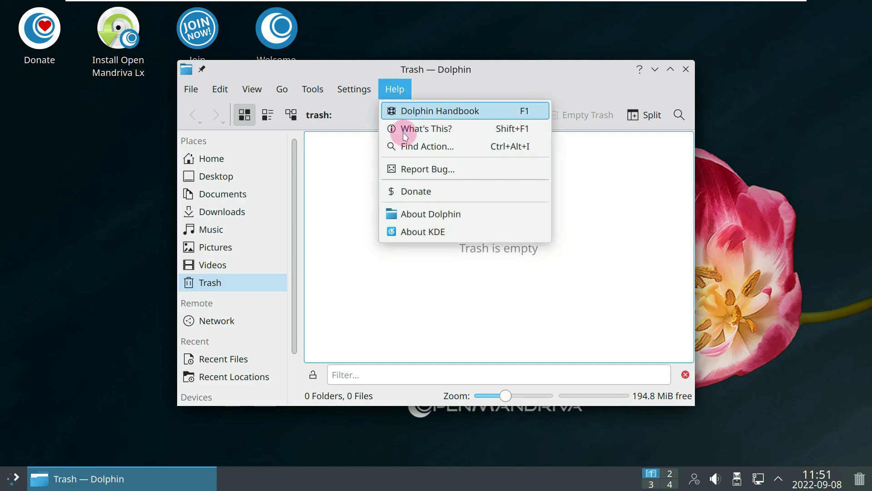
pyautogui.click(427, 214)
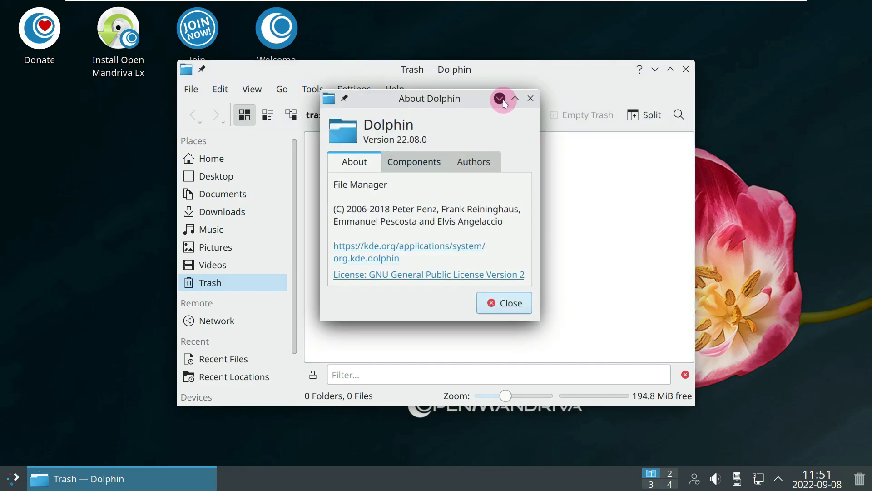
pyautogui.click(528, 100)
pyautogui.click(685, 69)
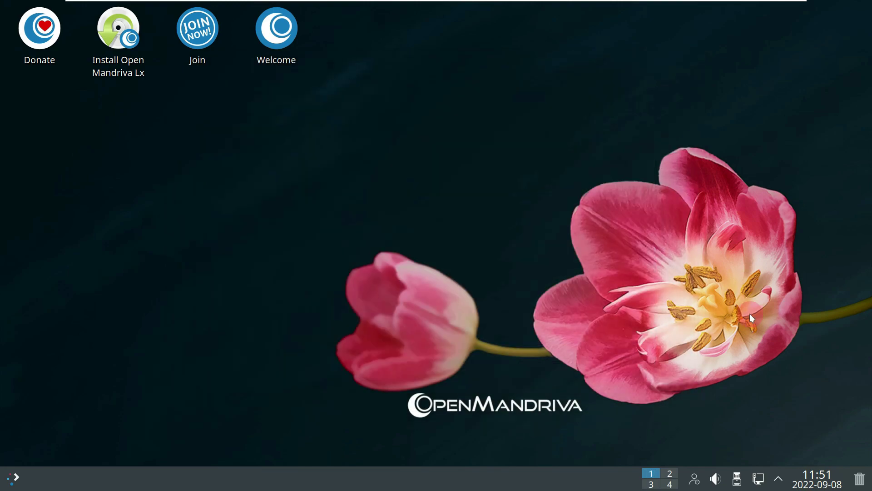
pyautogui.click(780, 475)
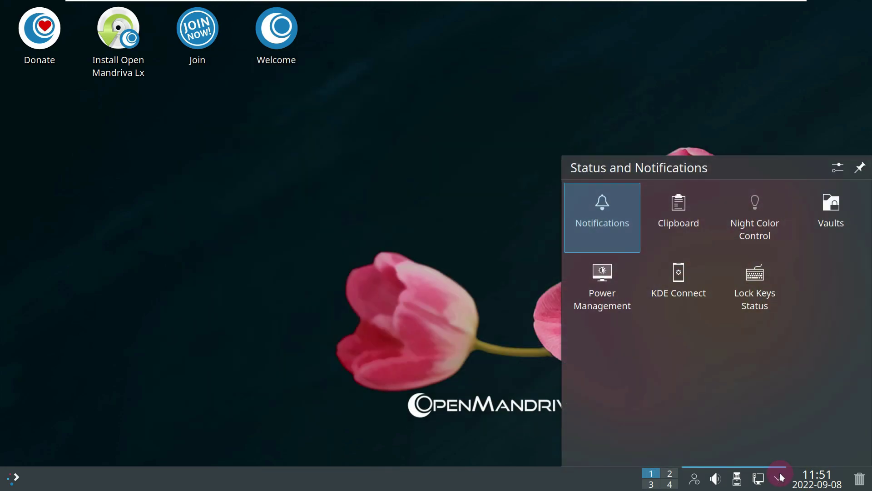
pyautogui.click(758, 479)
pyautogui.click(759, 482)
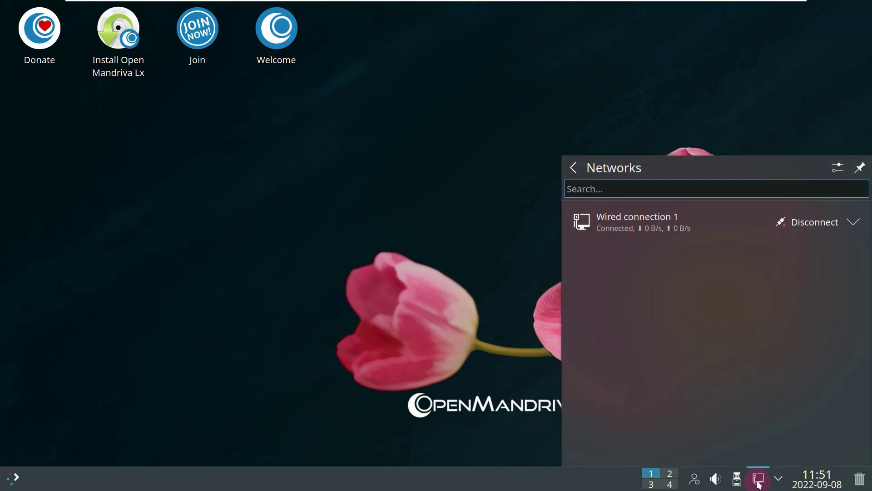
pyautogui.click(758, 482)
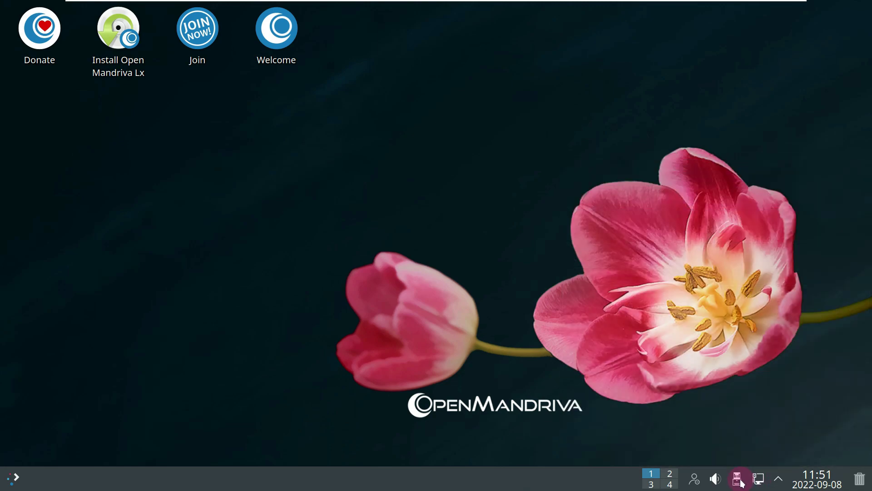
pyautogui.click(737, 480)
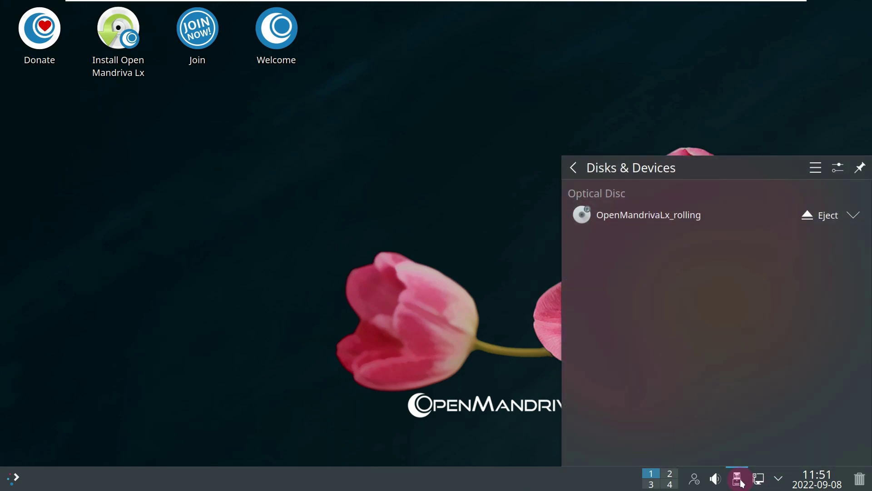
pyautogui.click(739, 481)
pyautogui.click(718, 479)
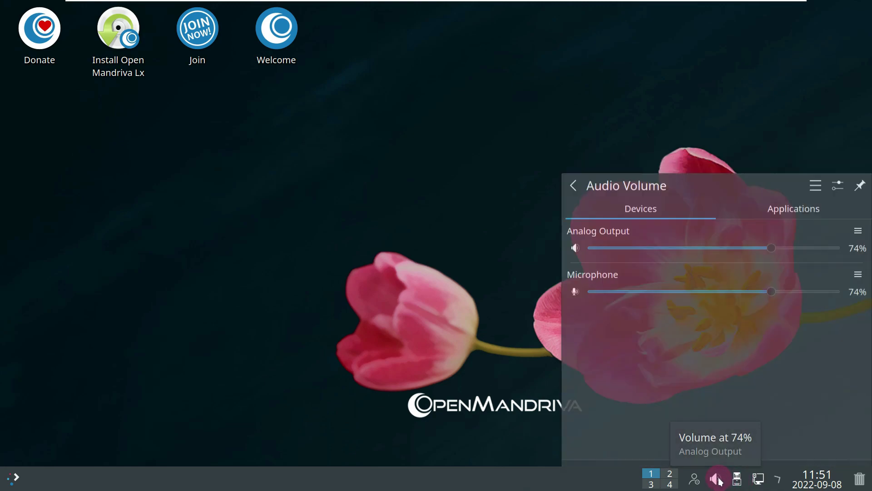
pyautogui.click(780, 195)
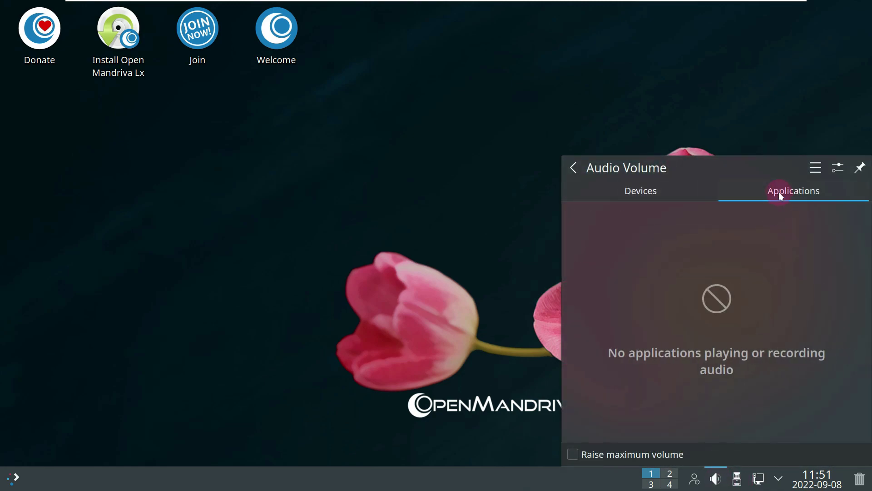
pyautogui.click(731, 110)
pyautogui.click(694, 479)
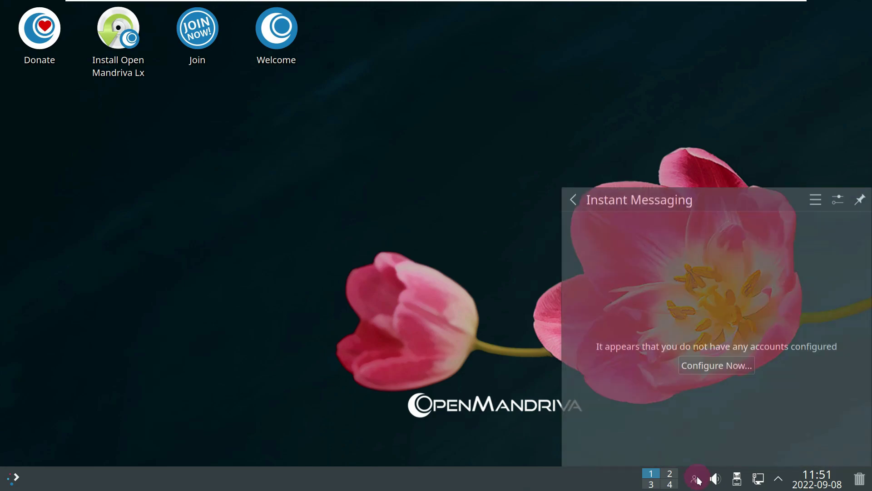
pyautogui.click(696, 479)
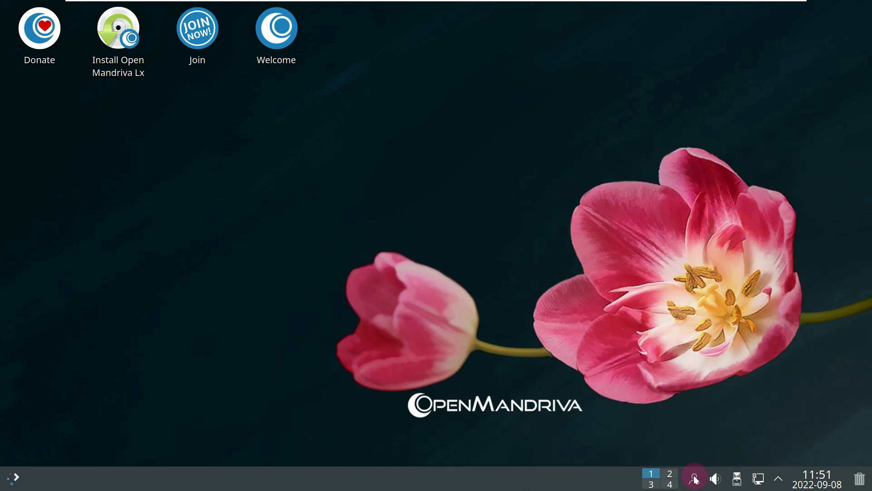
# Step: Open the Desktop Folder Settings on the Wallpaper page
pyautogui.rightClick(313, 138)
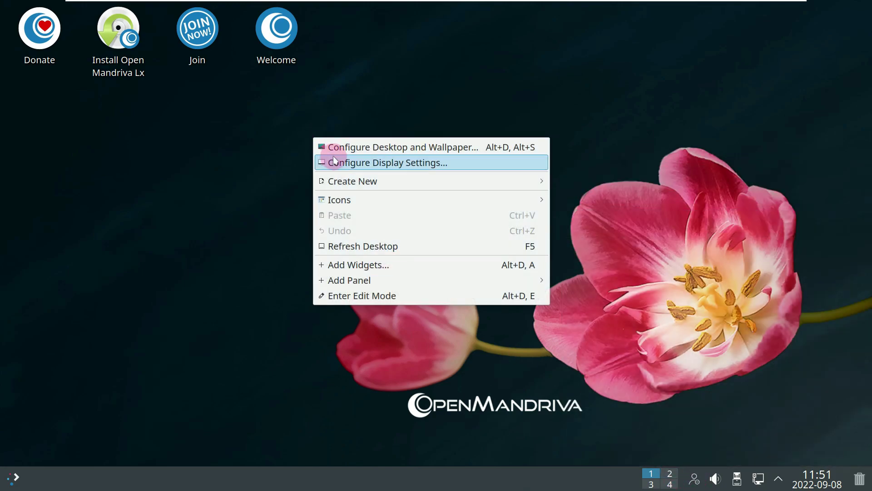
pyautogui.click(335, 149)
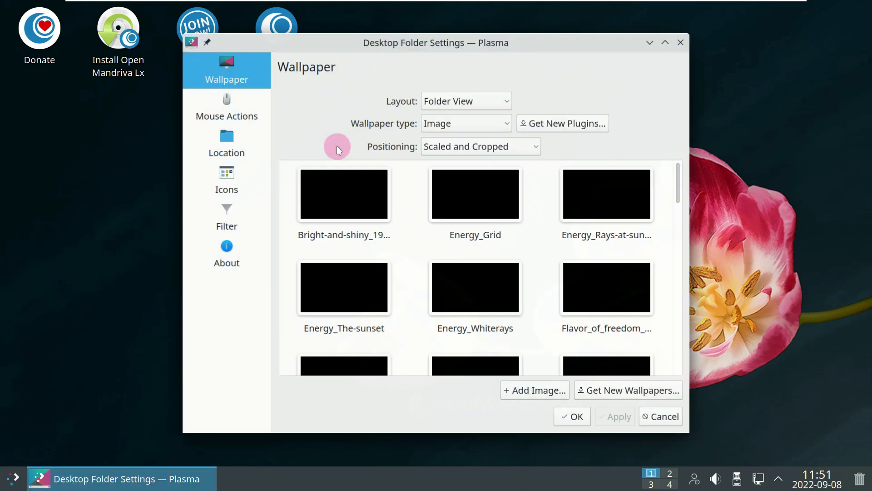
pyautogui.click(234, 257)
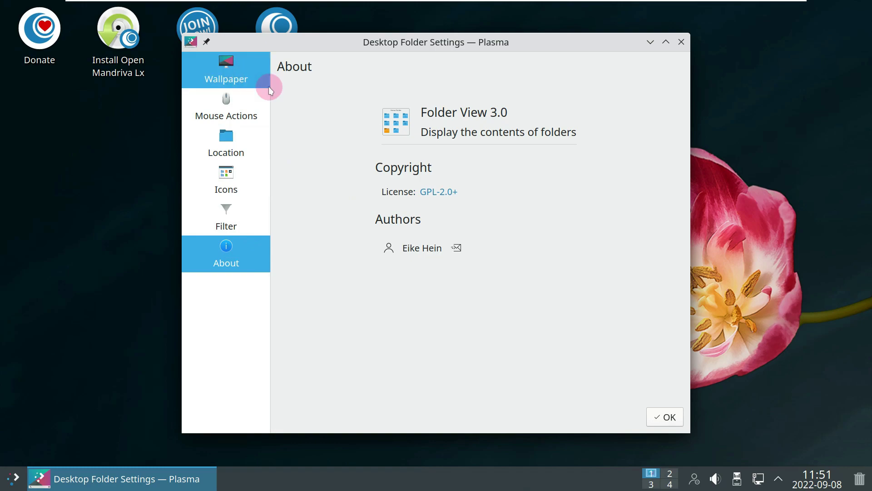
pyautogui.click(246, 76)
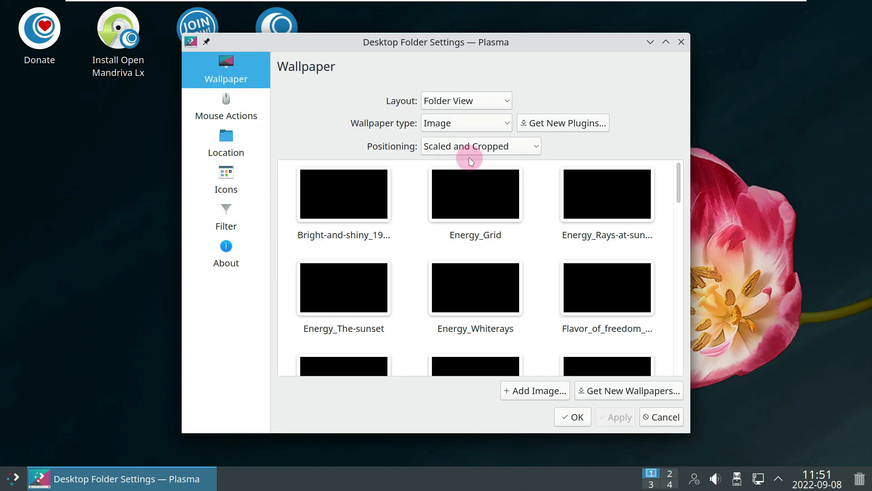
# Step: Apply the Bright-and-shiny car image as the wallpaper and preview it
pyautogui.click(350, 184)
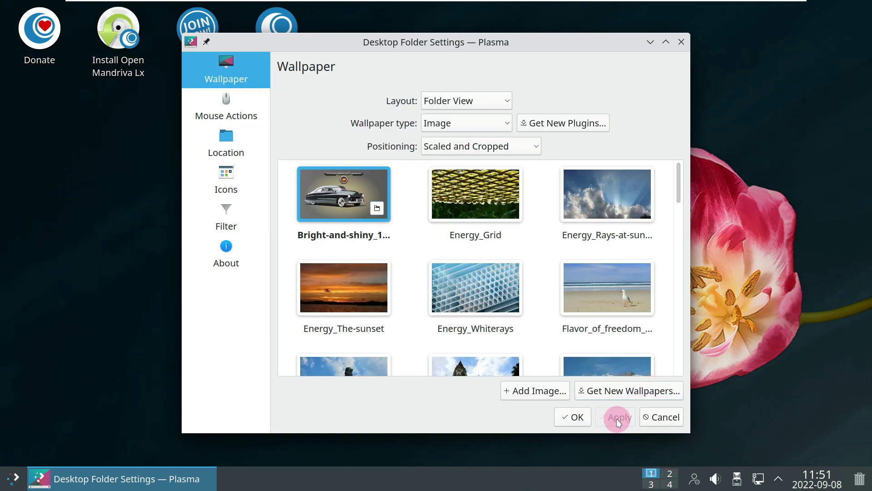
pyautogui.click(615, 416)
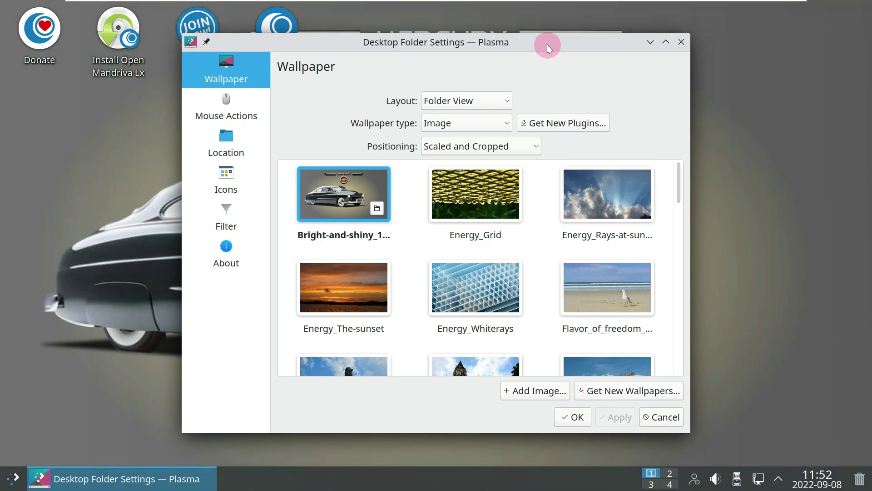
pyautogui.moveTo(547, 42); pyautogui.dragTo(561, 53)
pyautogui.scroll(-8, 556, 199)
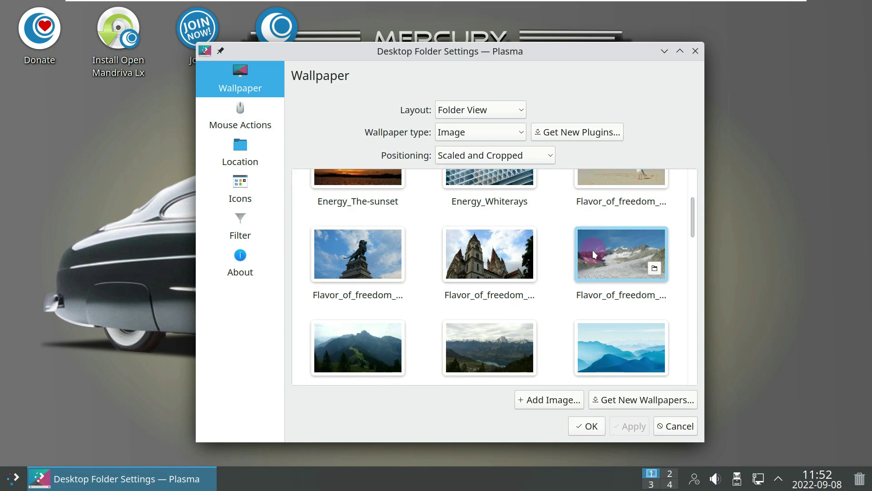
pyautogui.scroll(2, 594, 254)
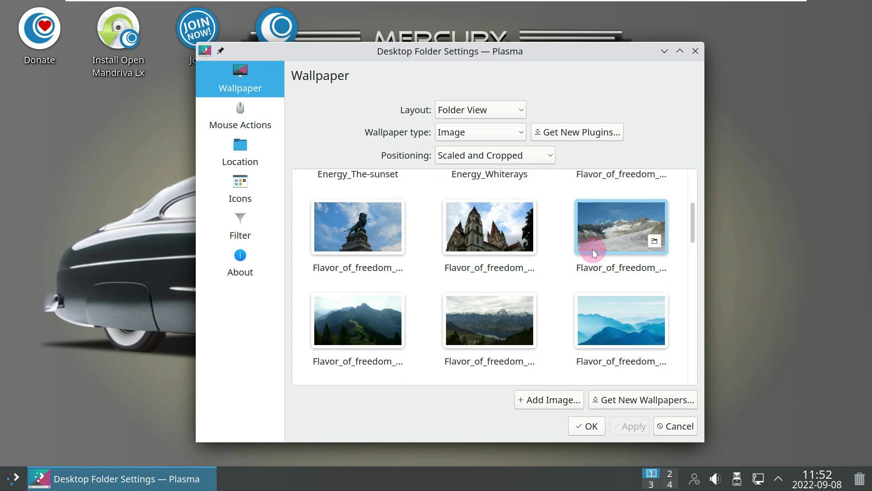
# Step: Try the blue mountains wallpaper, then apply the Flavor_of_freedom lion statue image
pyautogui.click(609, 325)
pyautogui.click(630, 426)
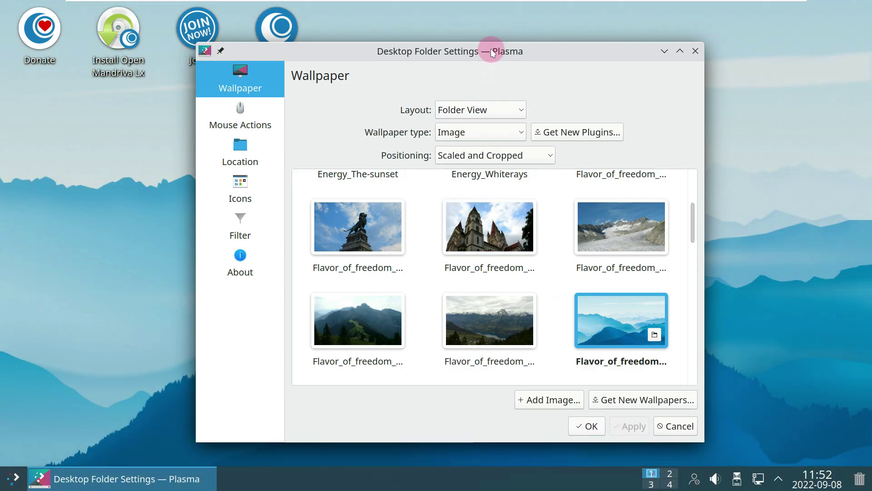
pyautogui.moveTo(491, 51); pyautogui.dragTo(558, 53)
pyautogui.click(416, 241)
pyautogui.click(697, 425)
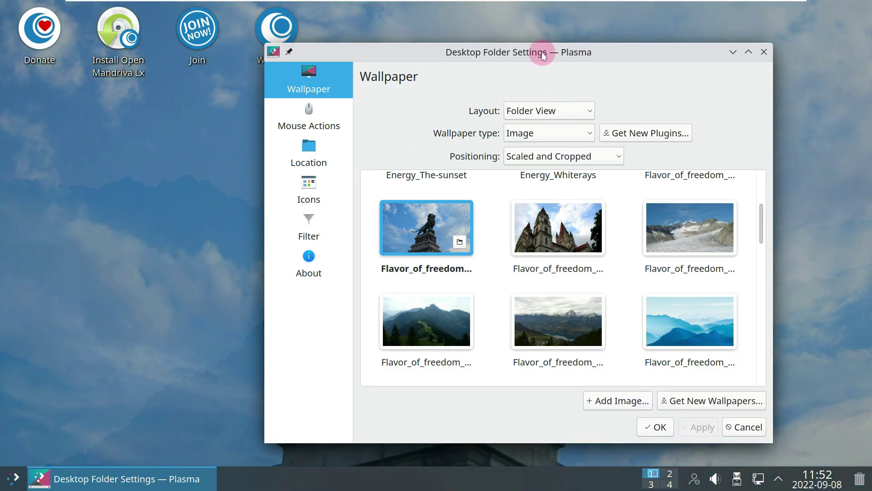
pyautogui.moveTo(543, 55); pyautogui.dragTo(587, 21)
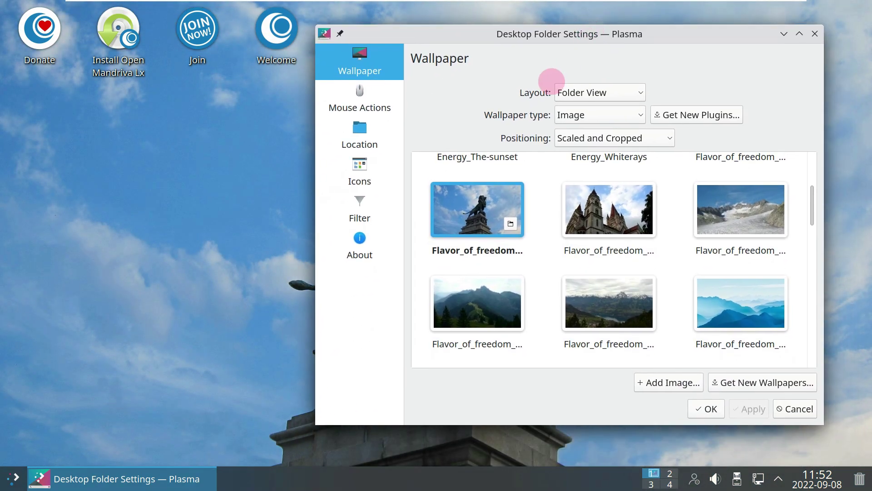
# Step: Close the desktop settings and browse the launcher categories to the System applications list
pyautogui.click(816, 34)
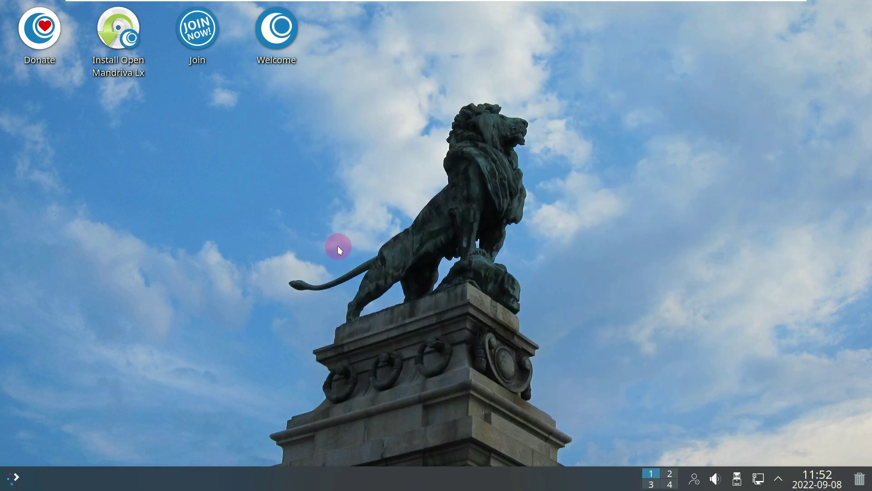
pyautogui.click(23, 468)
pyautogui.click(72, 435)
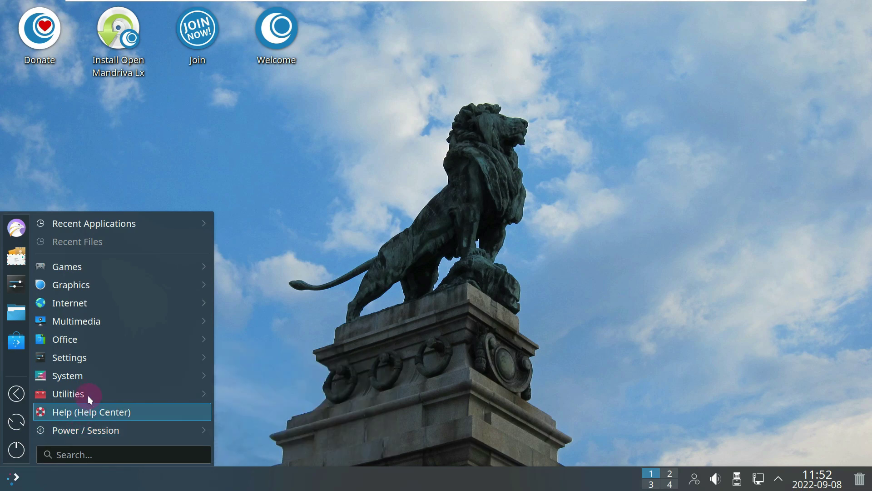
pyautogui.moveTo(88, 393)
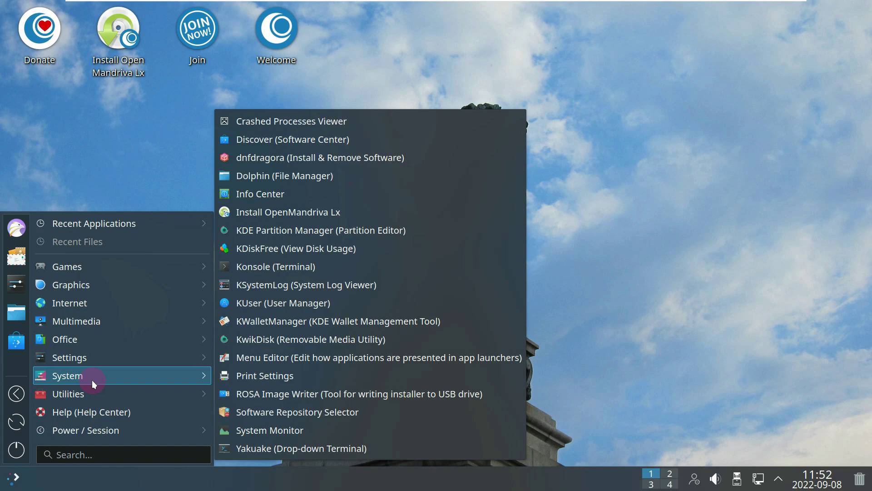
pyautogui.moveTo(96, 359)
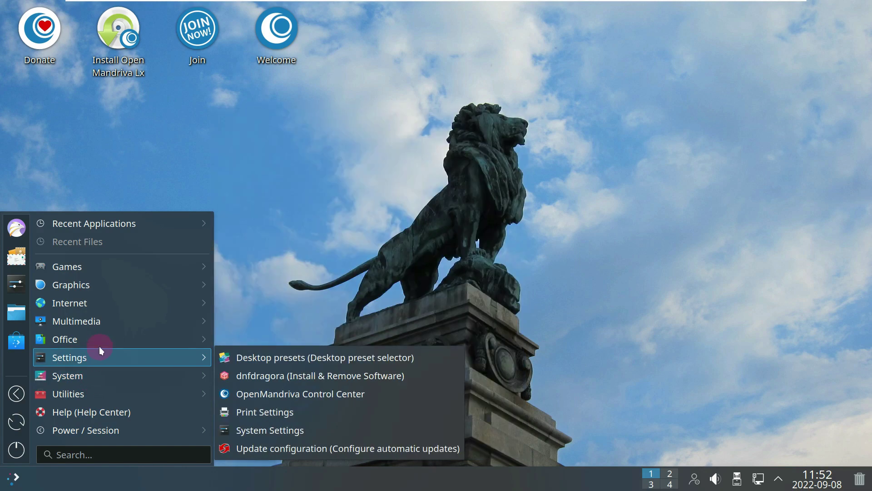
pyautogui.moveTo(100, 337)
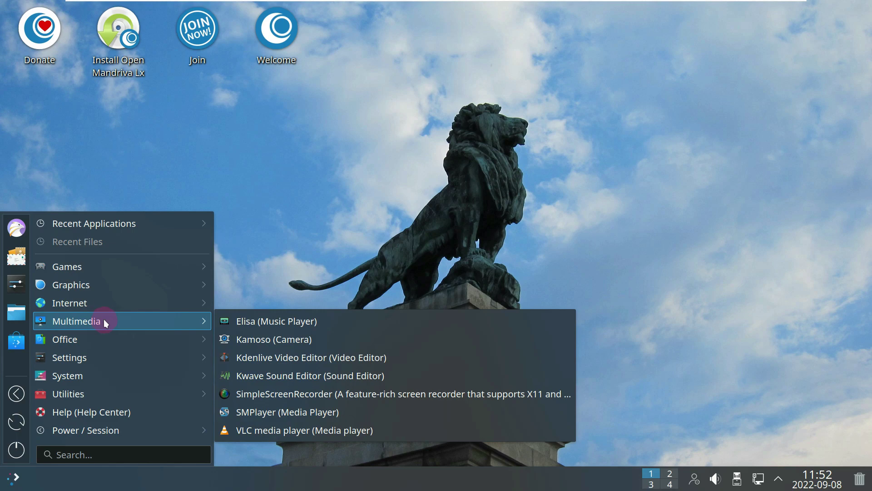
pyautogui.moveTo(104, 308)
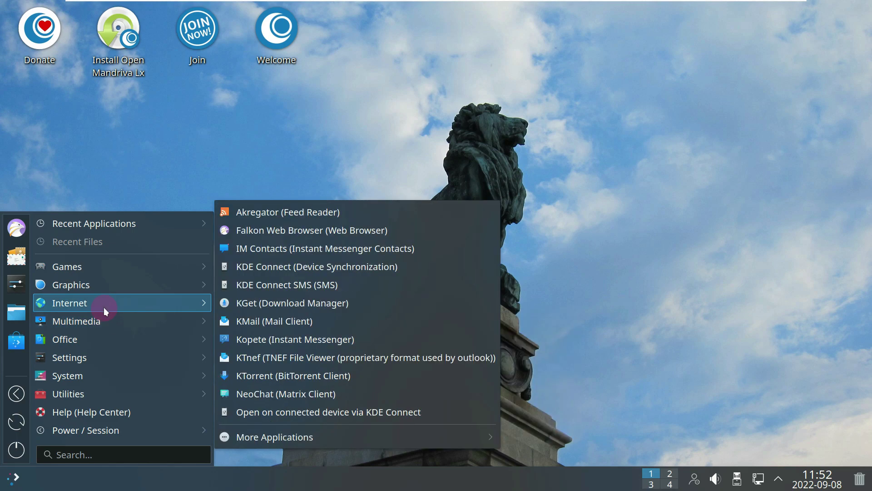
pyautogui.moveTo(106, 288)
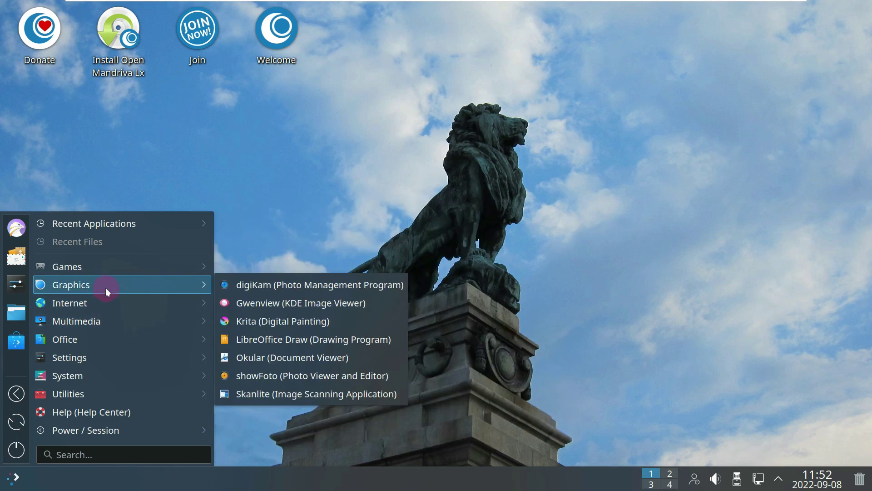
pyautogui.moveTo(109, 264)
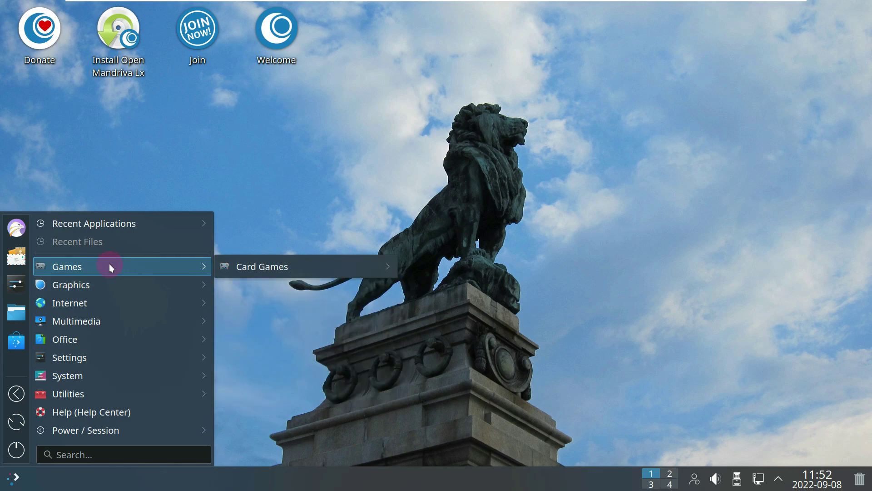
pyautogui.moveTo(263, 271)
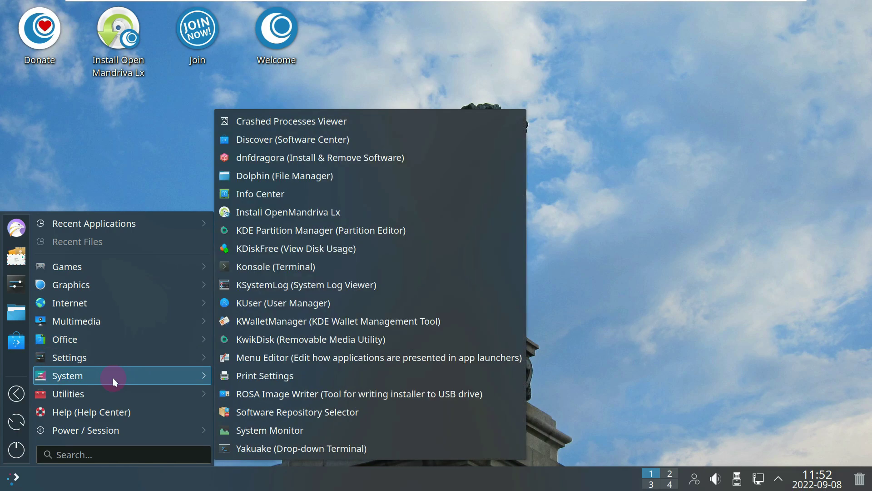
# Step: Launch Konsole from System and review the neofetch system summary
pyautogui.click(308, 272)
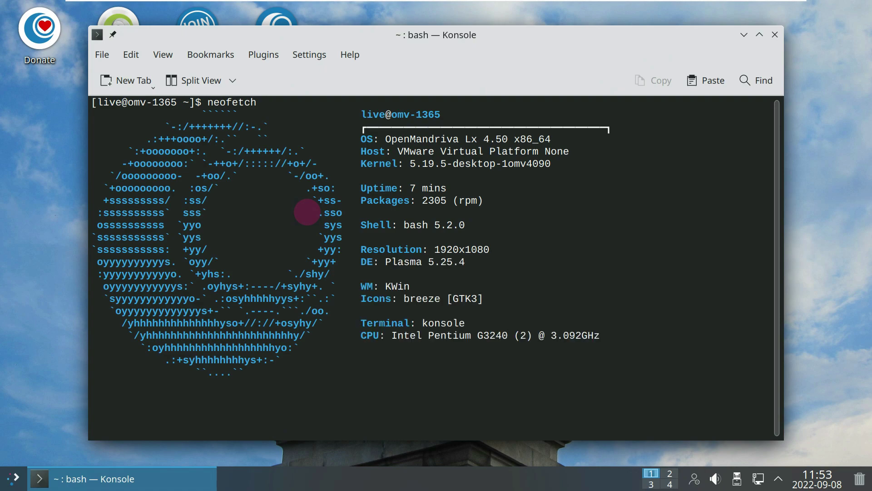
pyautogui.moveTo(361, 115); pyautogui.dragTo(619, 376)
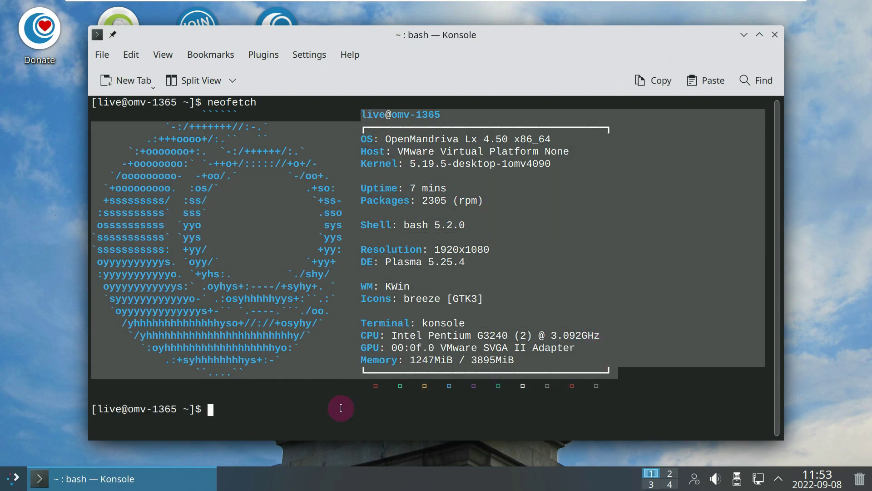
pyautogui.doubleClick(275, 412)
# Step: Run inxi -b and maximize Konsole to read the hardware report
pyautogui.write('inxi -b')
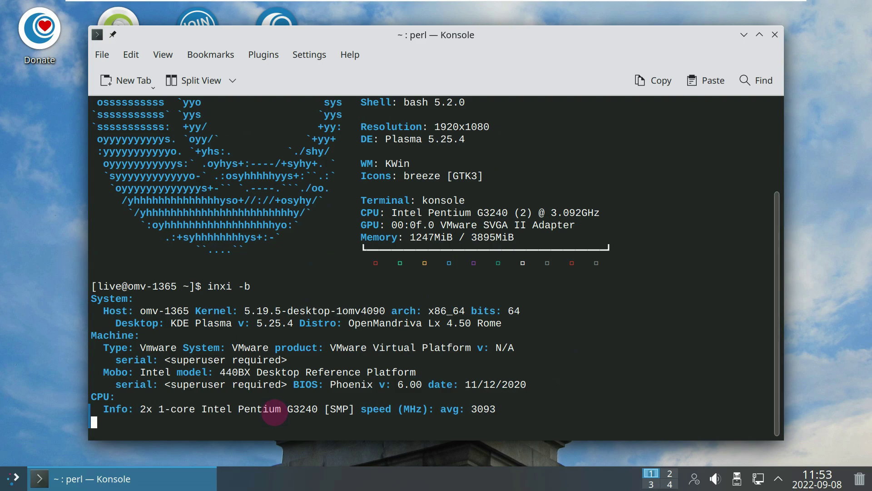
pyautogui.click(759, 35)
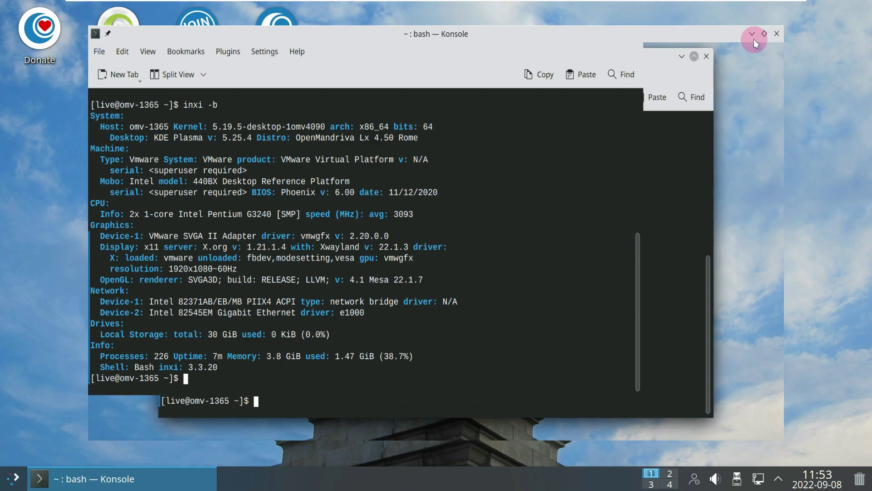
pyautogui.scroll(4, 671, 190)
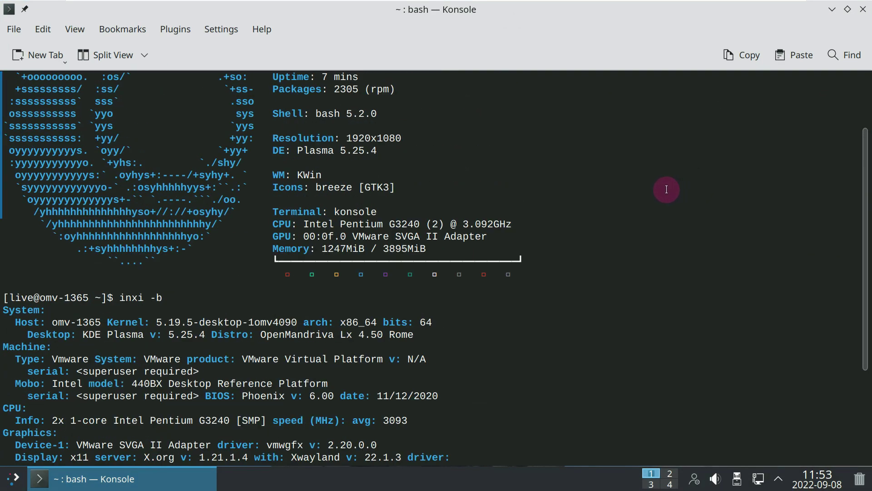
pyautogui.scroll(-2, 666, 189)
pyautogui.scroll(-2, 218, 224)
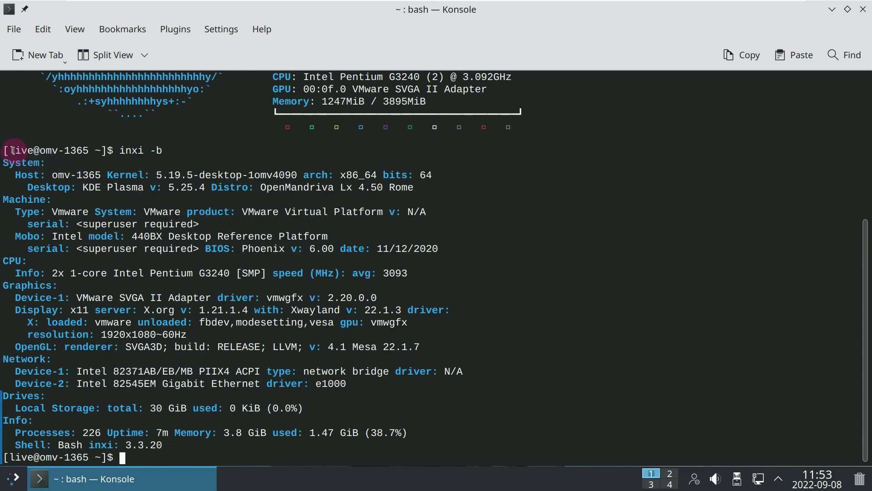
pyautogui.scroll(7, 52, 170)
pyautogui.scroll(-6, 52, 170)
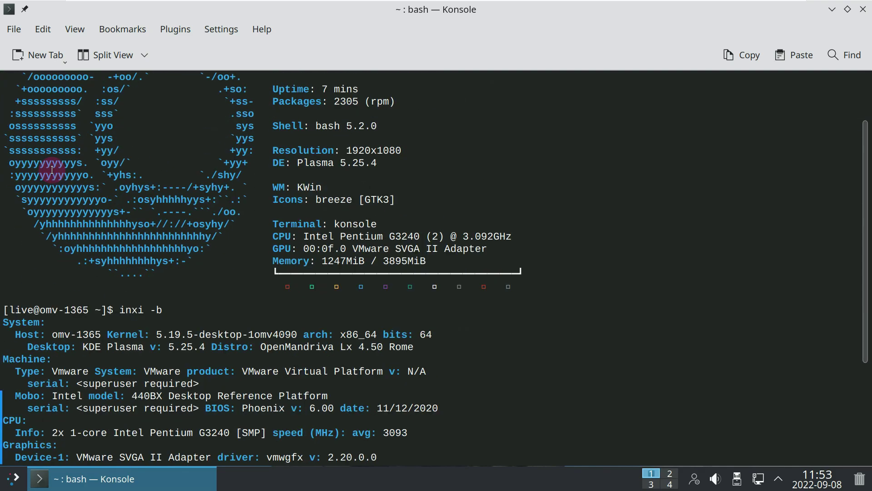
pyautogui.scroll(-1, 52, 170)
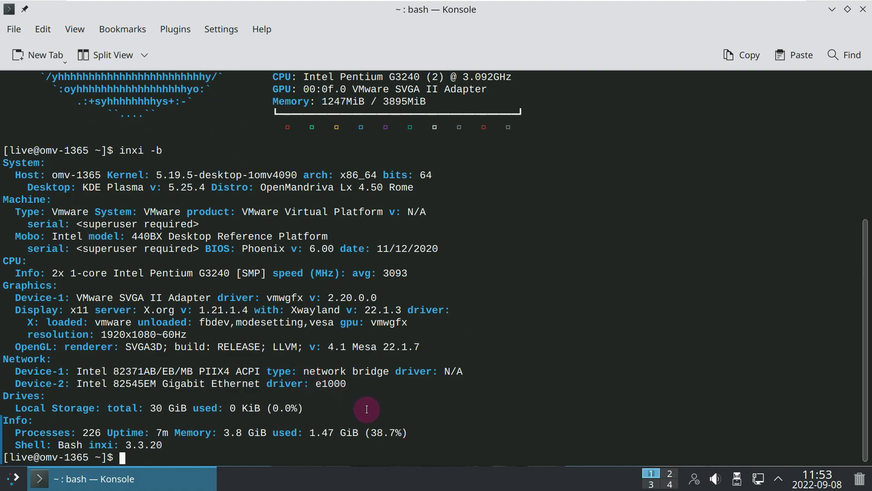
pyautogui.moveTo(411, 437); pyautogui.dragTo(27, 125)
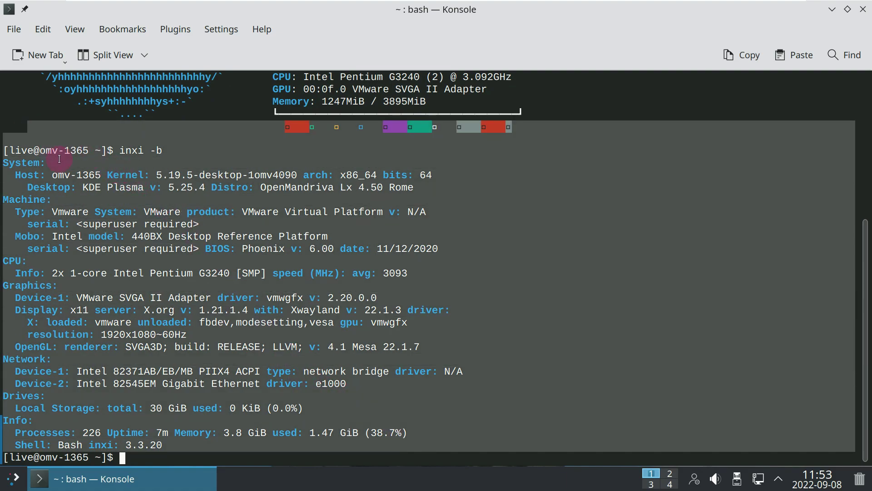
# Step: Run inxi -G to show the graphics hardware details
pyautogui.click(398, 204)
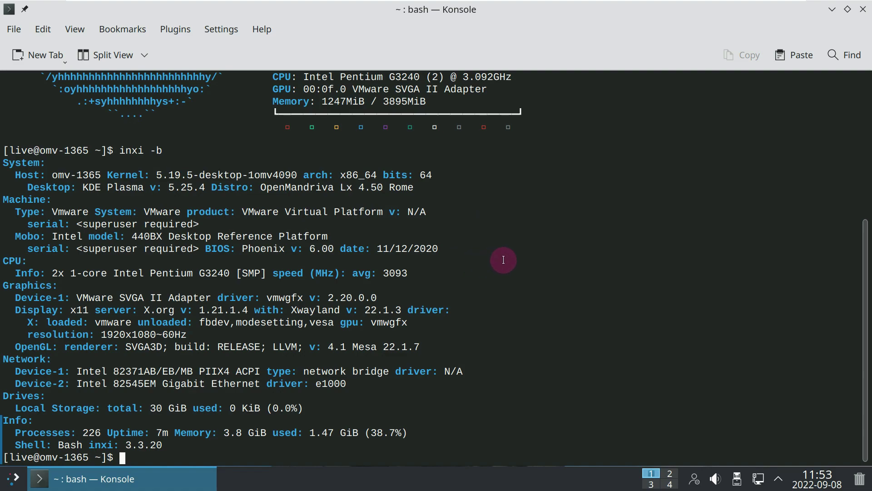
pyautogui.write('inxi -G')
pyautogui.press('Return')
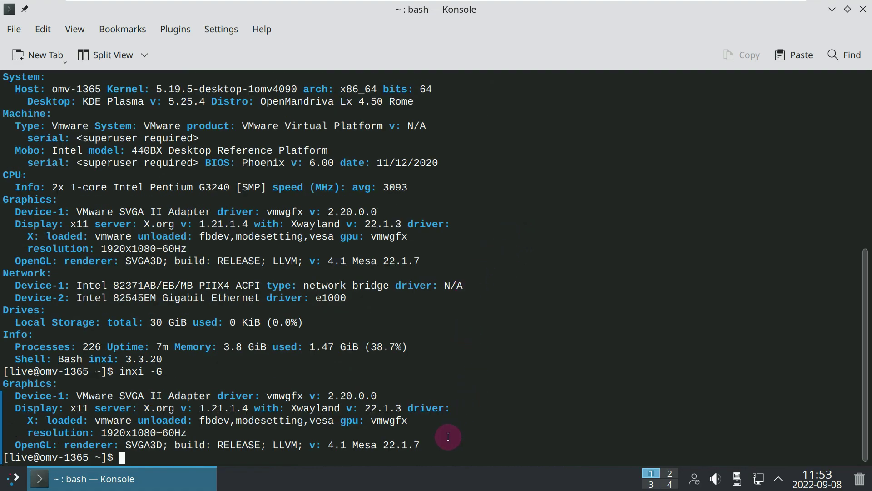
pyautogui.moveTo(429, 447); pyautogui.dragTo(27, 224)
pyautogui.click(543, 283)
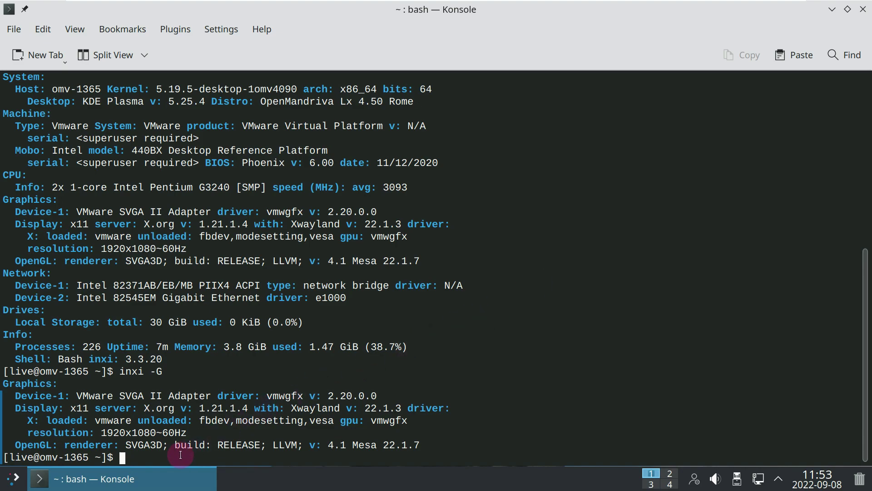
# Step: Display /etc/issue with cat and clear the text selection
pyautogui.write('cat /')
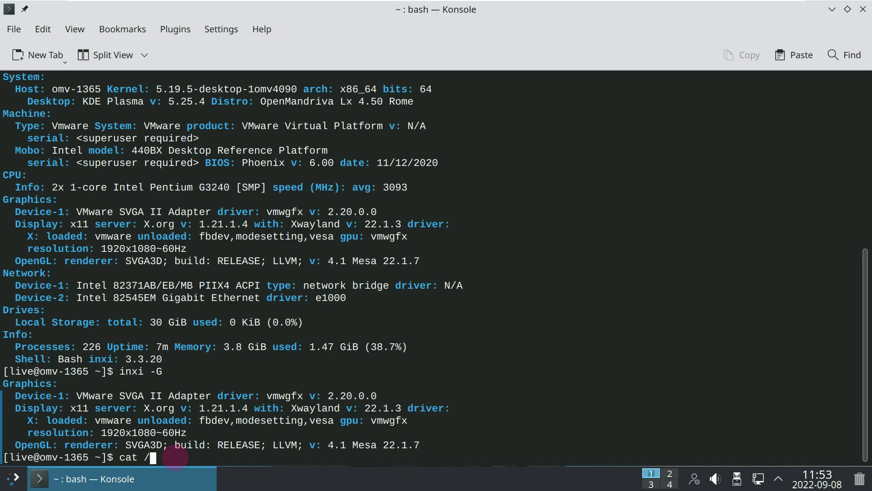
pyautogui.write('etc/issue')
pyautogui.press('Return')
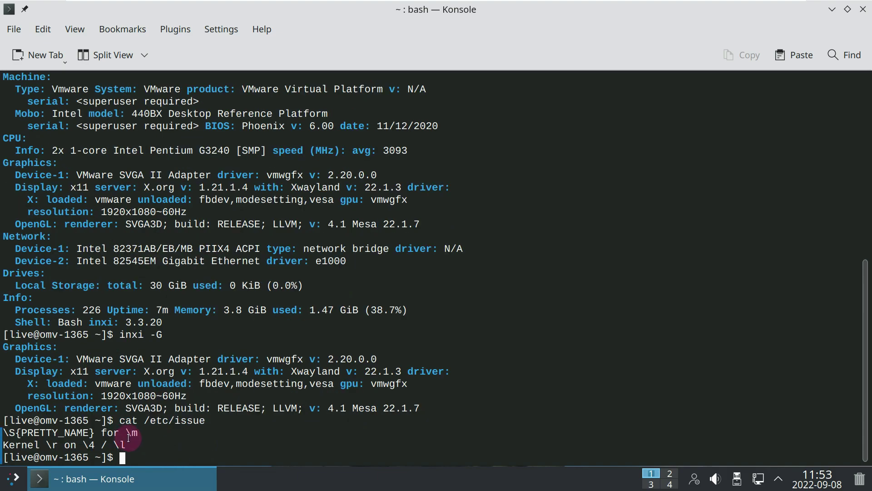
pyautogui.moveTo(146, 446); pyautogui.dragTo(28, 210)
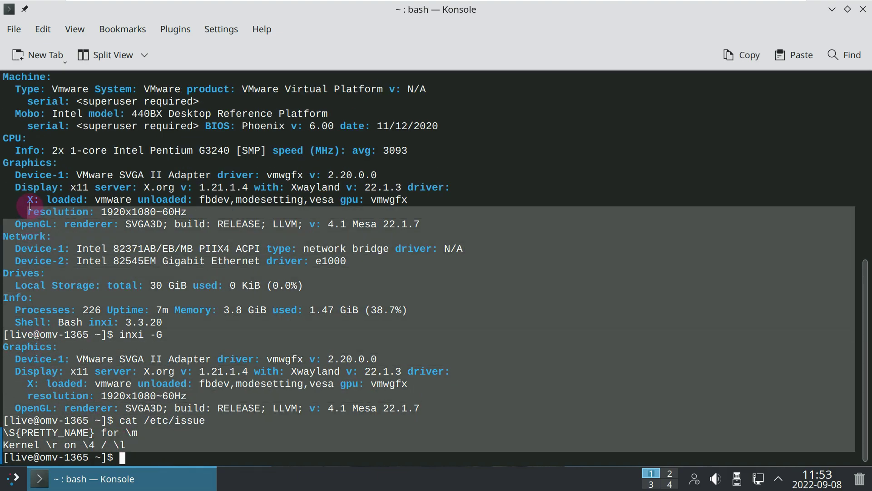
pyautogui.click(136, 460)
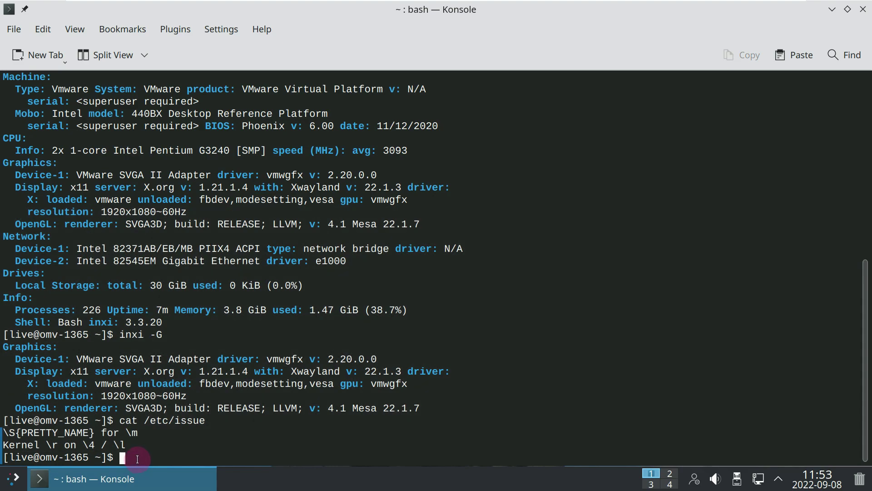
# Step: Run htop and switch its process list to tree view with F5
pyautogui.write('htop')
pyautogui.press('Return')
pyautogui.click(205, 406)
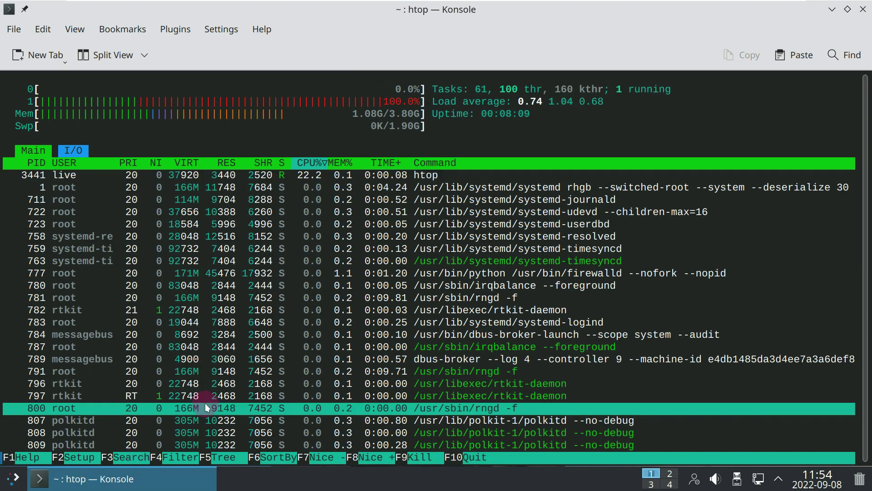
pyautogui.press('F5')
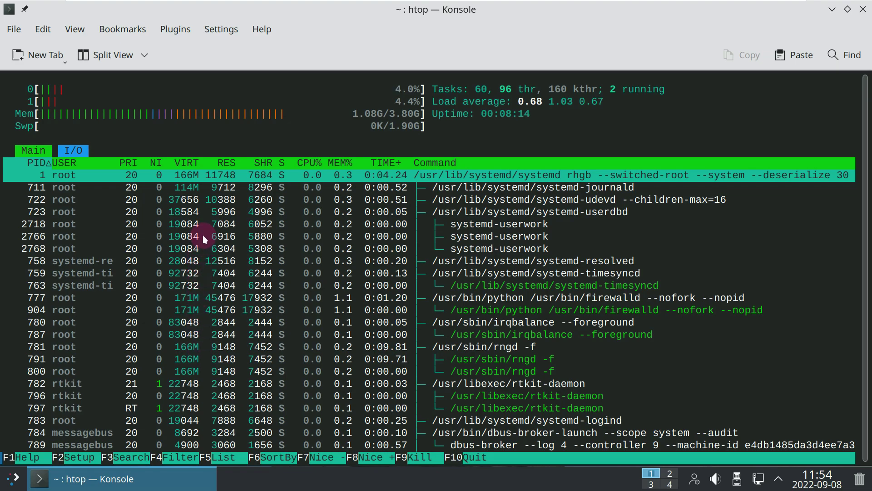
pyautogui.scroll(-2, 202, 233)
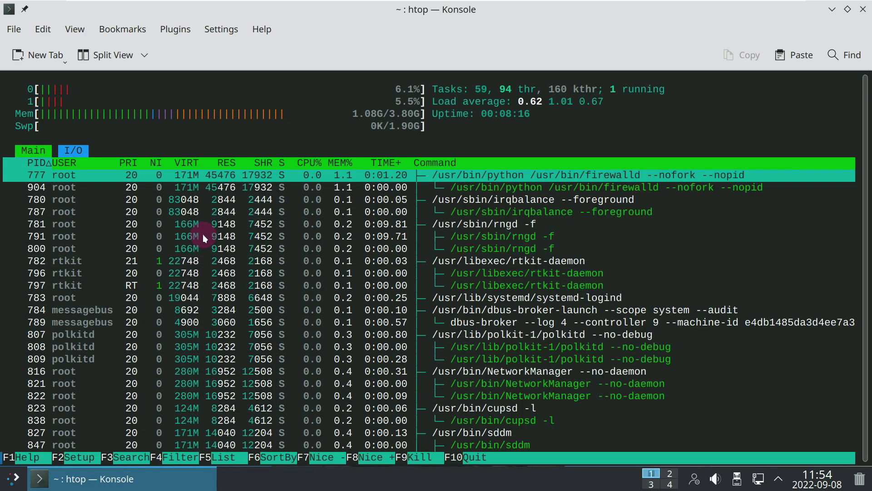
pyautogui.scroll(-1, 202, 233)
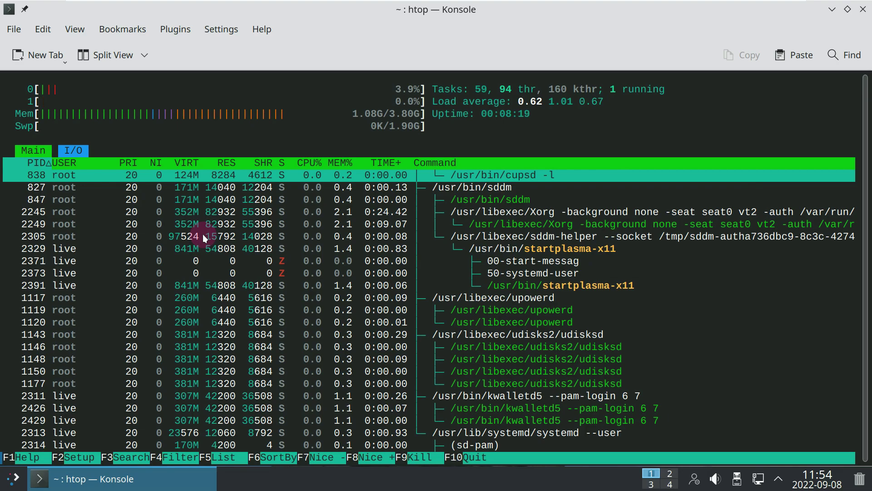
pyautogui.scroll(-7, 203, 233)
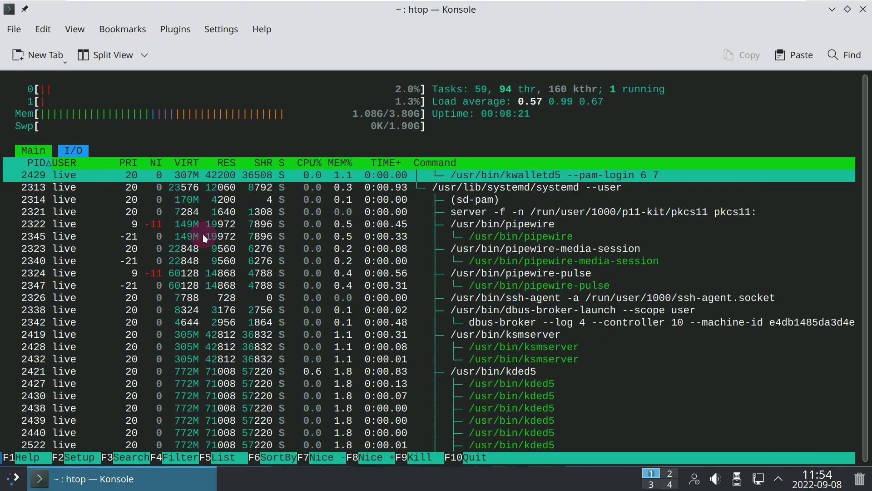
pyautogui.scroll(-1, 203, 233)
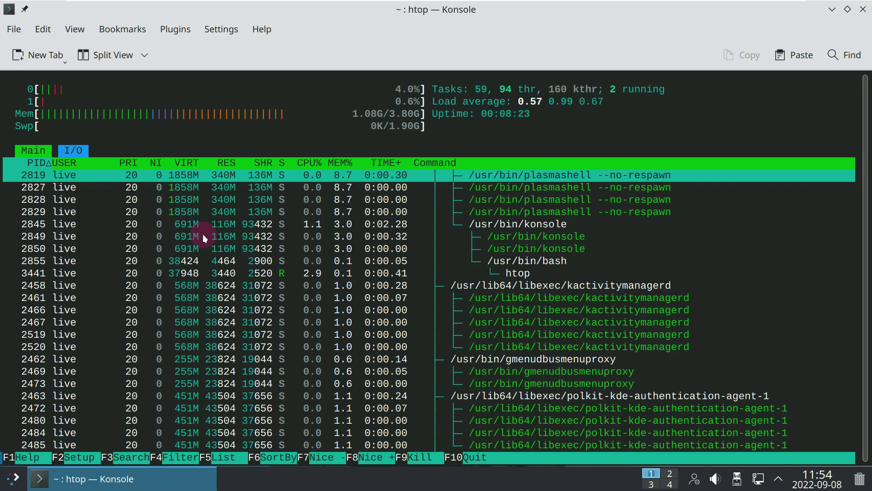
pyautogui.scroll(-3, 202, 234)
pyautogui.scroll(-3, 203, 233)
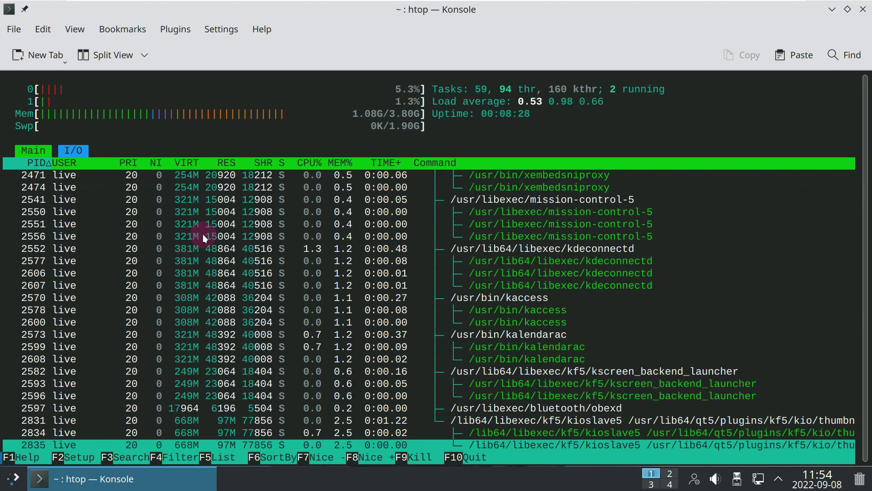
# Step: View Help > About Konsole, then close the Konsole window
pyautogui.click(256, 29)
pyautogui.click(289, 153)
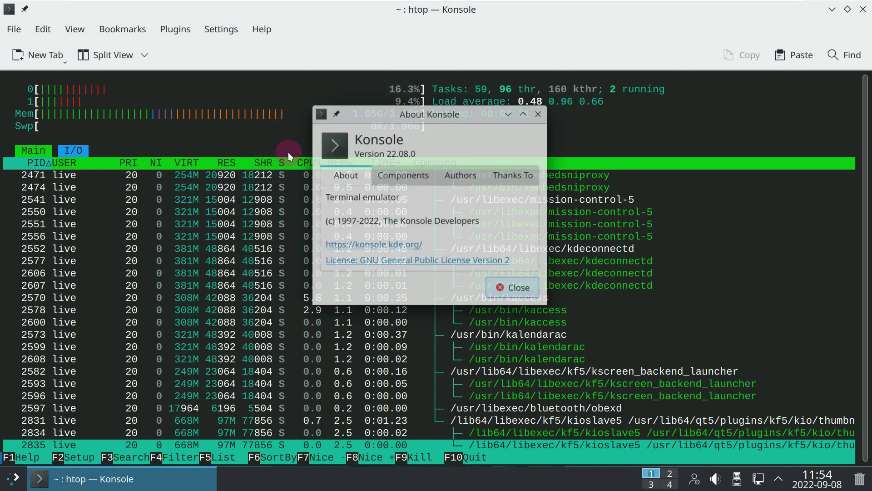
pyautogui.click(541, 112)
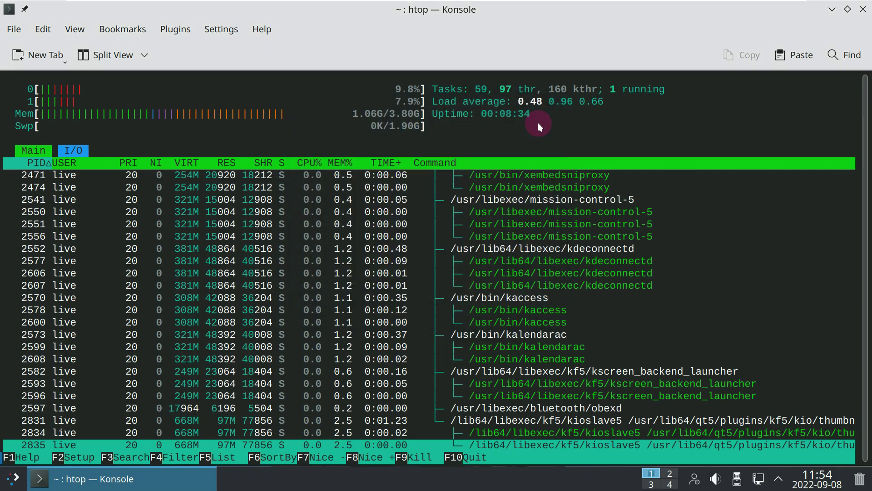
pyautogui.click(862, 10)
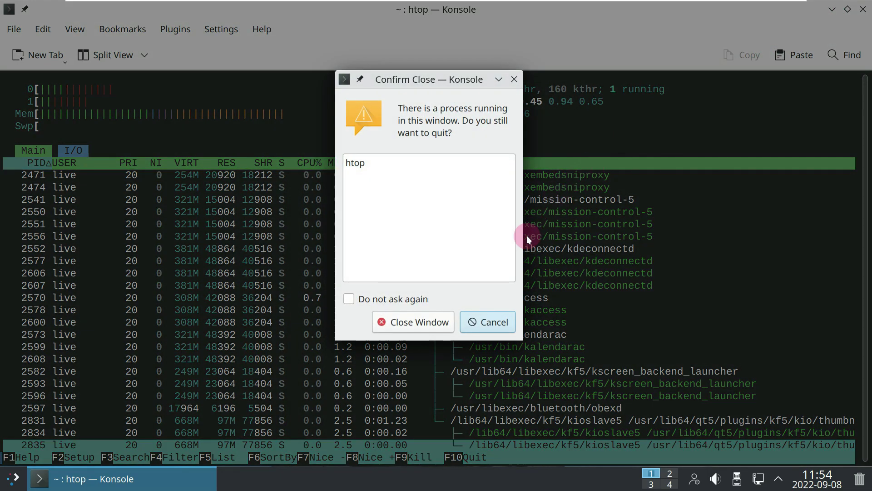
# Step: Confirm closing Konsole even though htop is still running
pyautogui.click(433, 328)
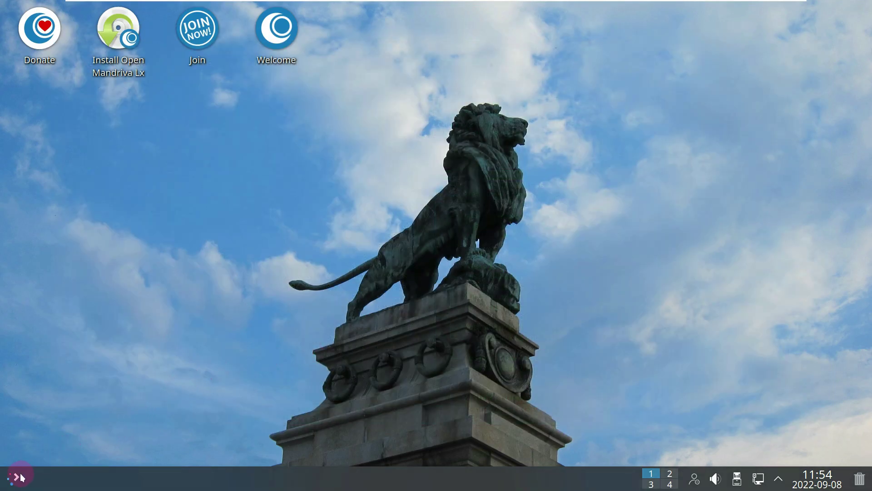
pyautogui.click(13, 476)
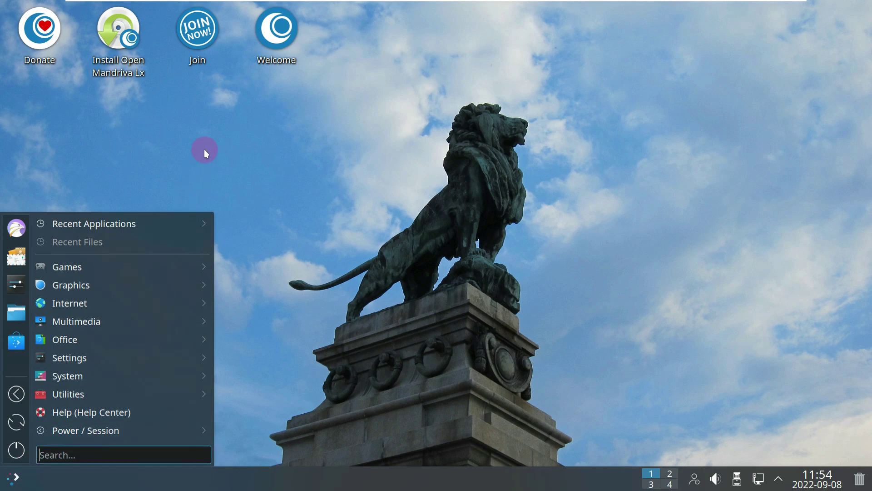
pyautogui.click(137, 72)
# Step: Launch the OpenMandriva Lx installer from its desktop icon
pyautogui.rightClick(137, 73)
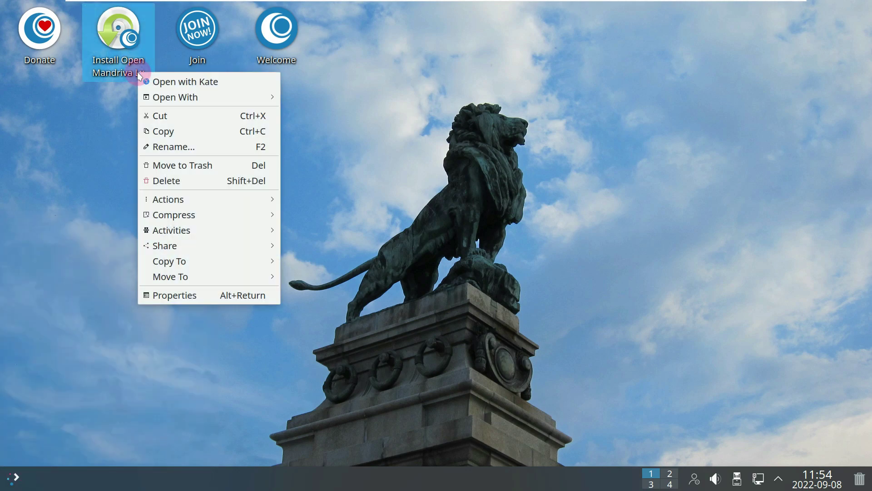
pyautogui.click(374, 148)
pyautogui.doubleClick(120, 43)
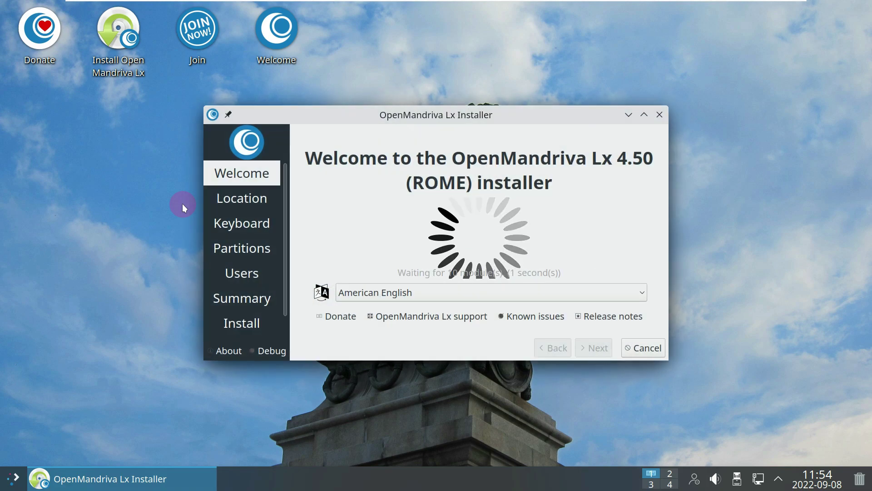
# Step: Maximize the installer and view its Calamares 3.2.61 About information
pyautogui.click(644, 115)
pyautogui.click(25, 456)
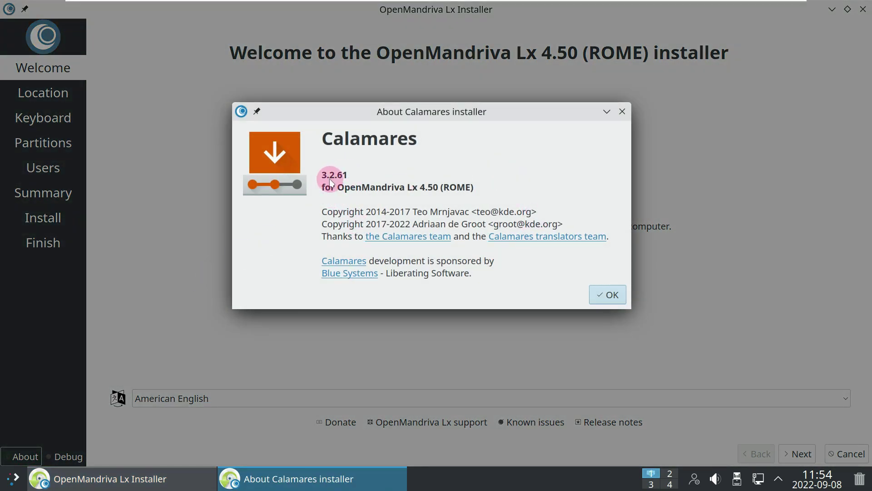
pyautogui.click(618, 304)
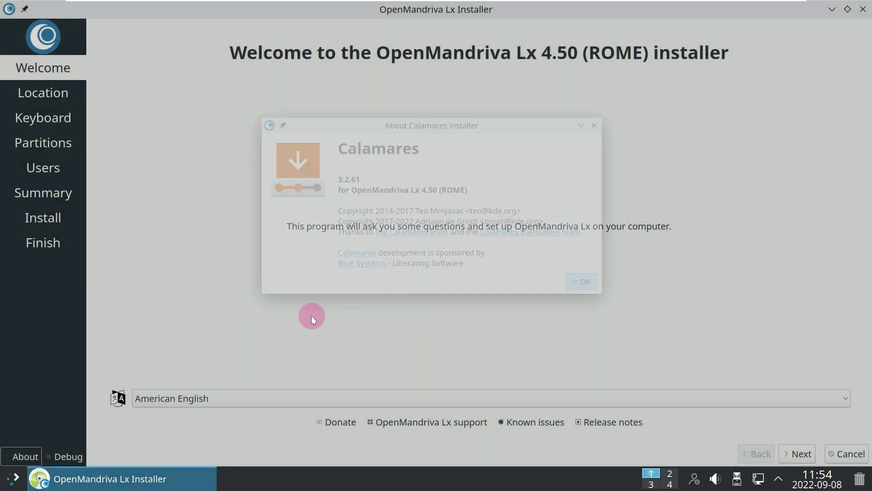
# Step: Browse the installer language list, keeping American English selected
pyautogui.click(239, 395)
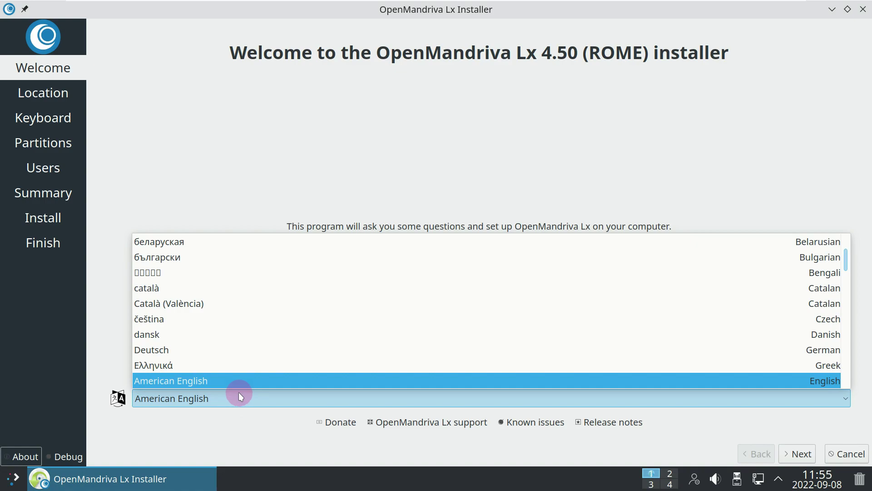
pyautogui.scroll(2, 268, 355)
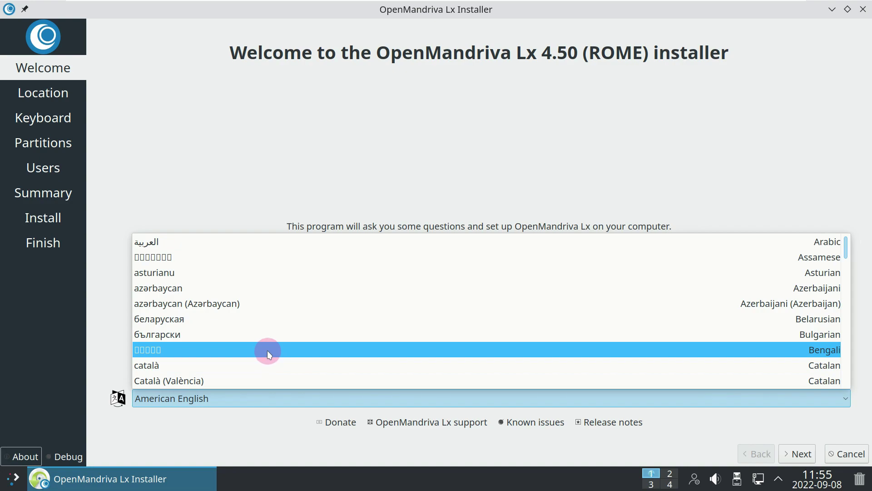
pyautogui.scroll(-7, 345, 357)
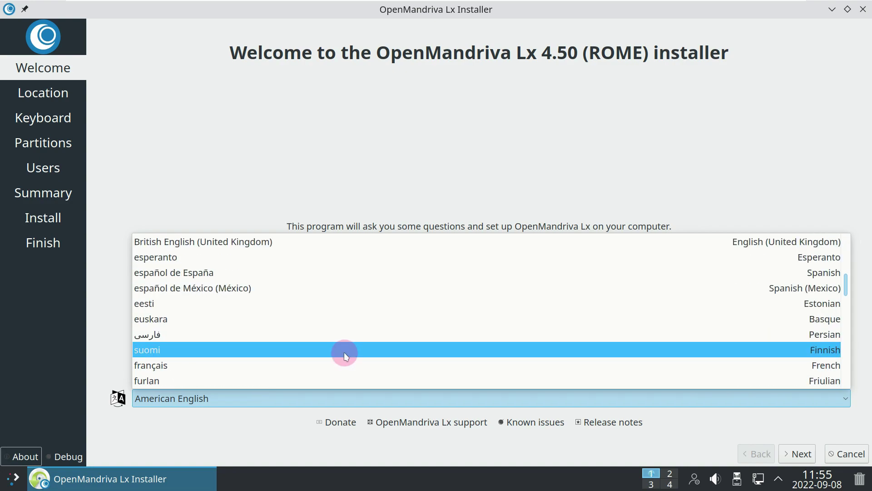
pyautogui.scroll(3, 343, 345)
pyautogui.click(369, 130)
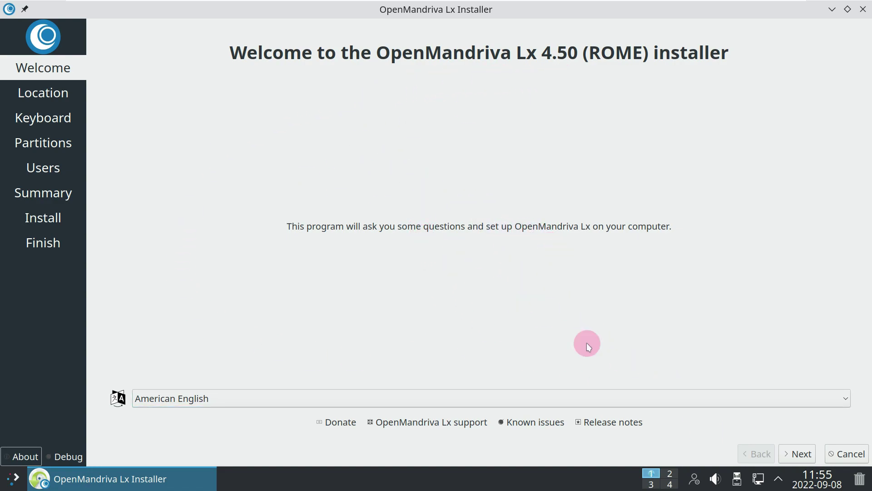
# Step: Set the time zone to America / Los Angeles on the Location page
pyautogui.click(798, 453)
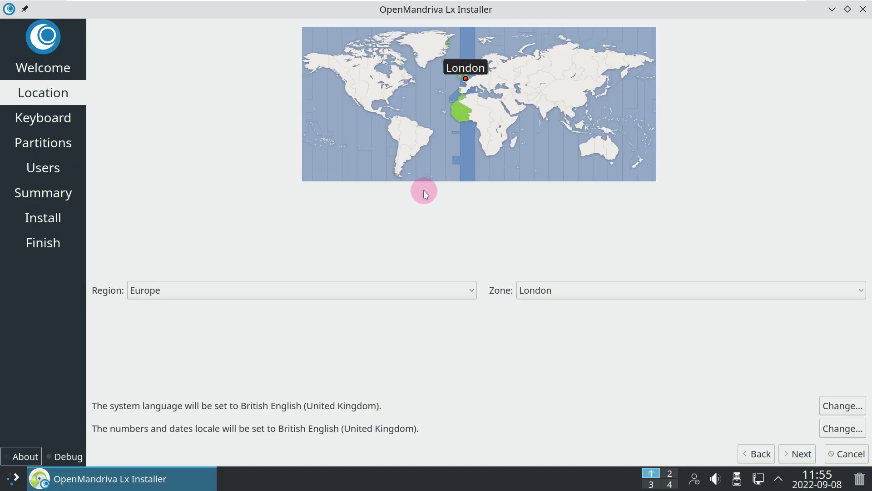
pyautogui.click(349, 96)
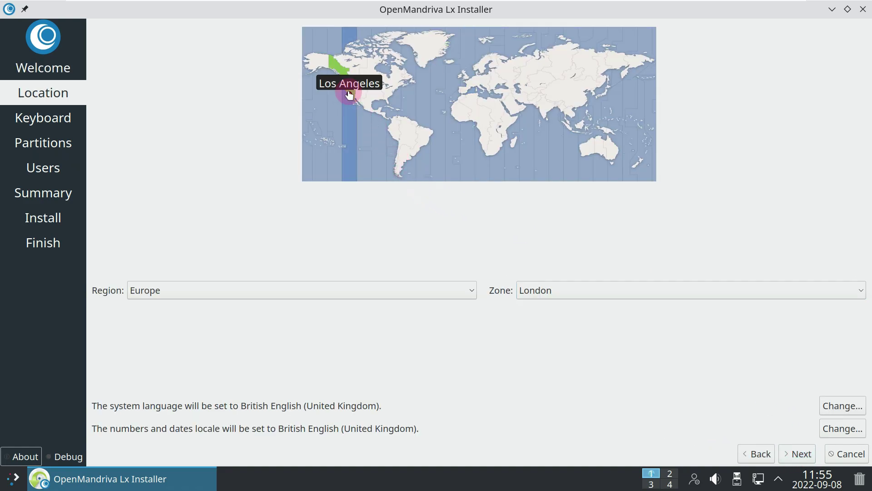
pyautogui.click(318, 294)
pyautogui.scroll(-2, 328, 386)
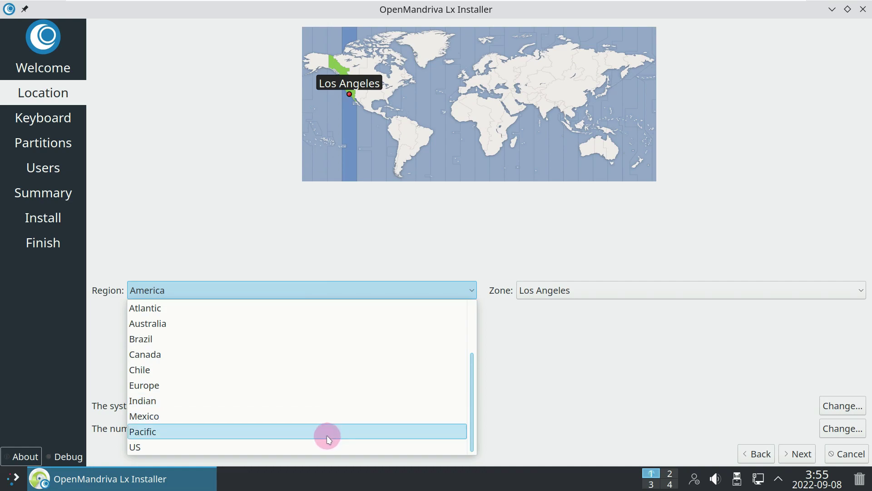
pyautogui.scroll(2, 327, 434)
pyautogui.click(342, 232)
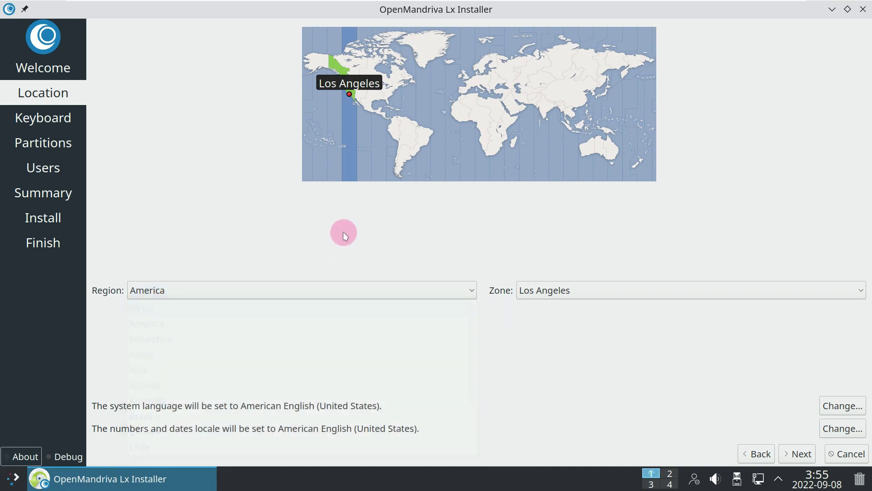
pyautogui.click(588, 291)
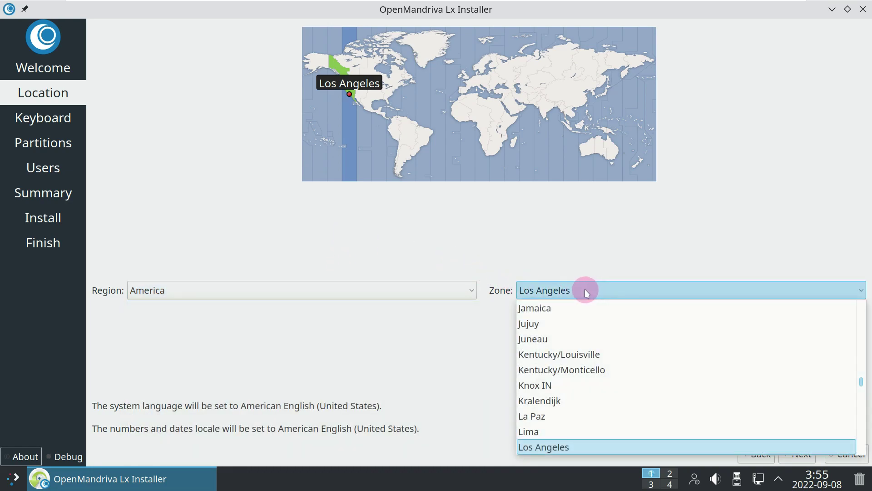
pyautogui.scroll(-15, 578, 401)
pyautogui.scroll(-10, 574, 429)
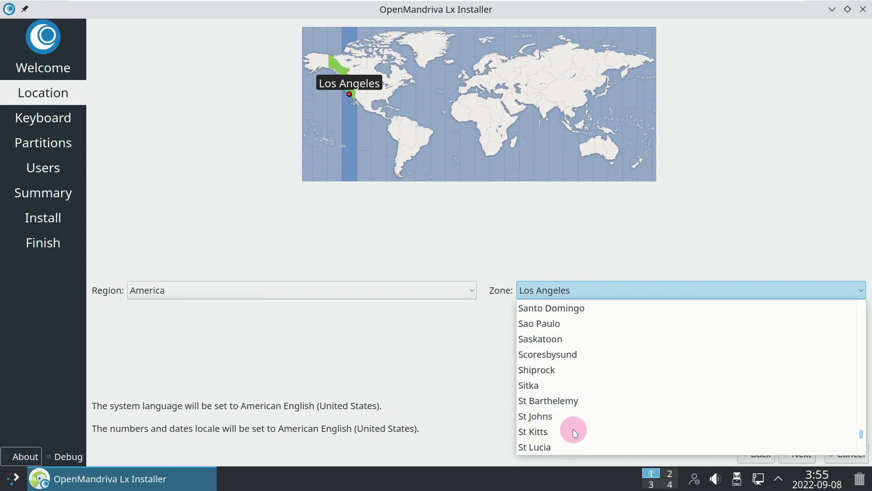
pyautogui.click(682, 205)
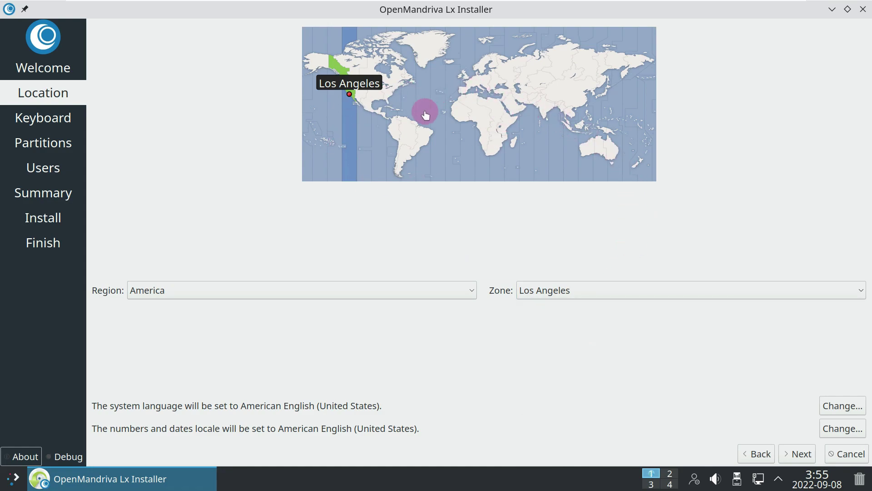
# Step: Keep the Generic 105-key PC model with the English (US) Default layout
pyautogui.click(798, 453)
pyautogui.click(363, 133)
pyautogui.scroll(-3, 350, 206)
pyautogui.scroll(-20, 349, 206)
pyautogui.scroll(10, 345, 209)
pyautogui.click(195, 68)
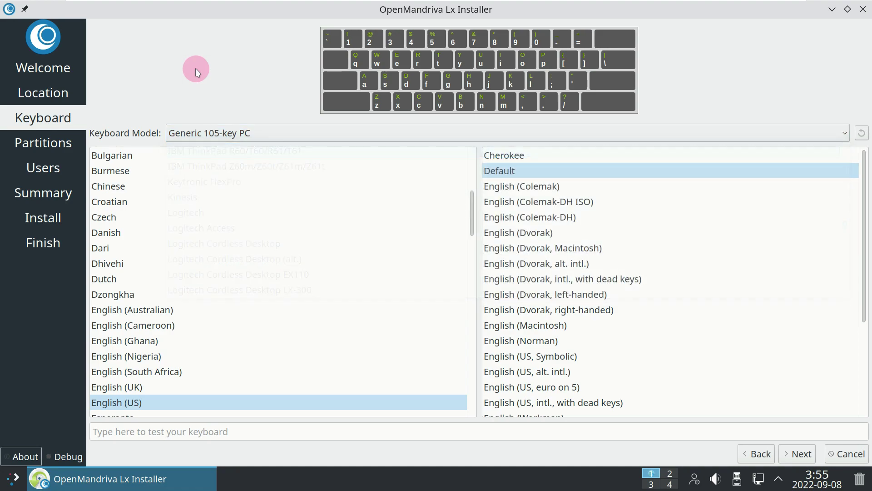
pyautogui.scroll(-2, 233, 217)
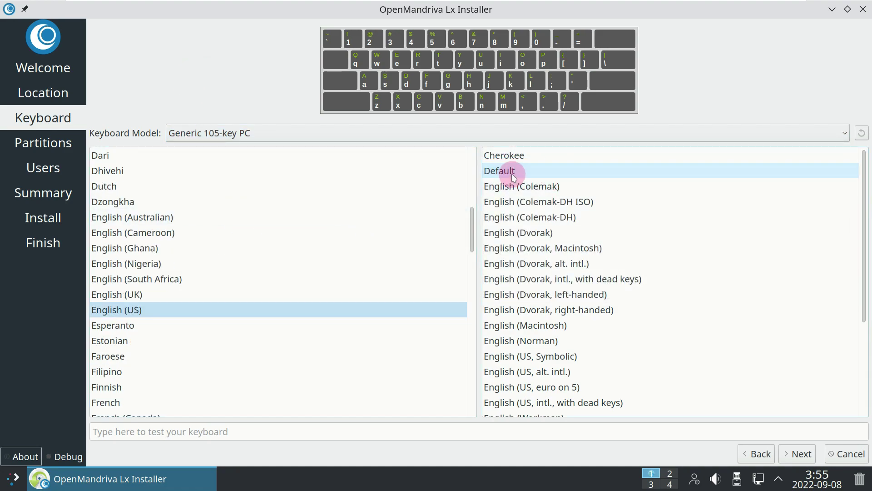
# Step: Choose Erase disk with No Swap and the ext4 filesystem
pyautogui.click(801, 453)
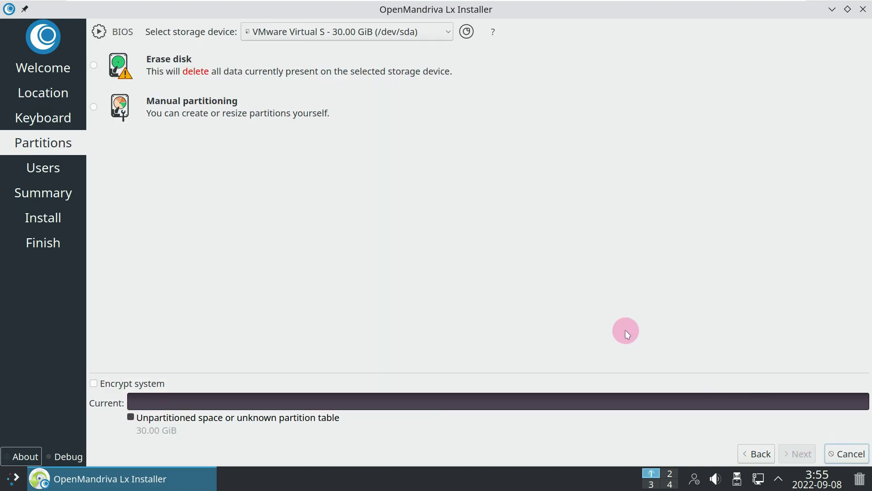
pyautogui.click(93, 66)
pyautogui.click(169, 101)
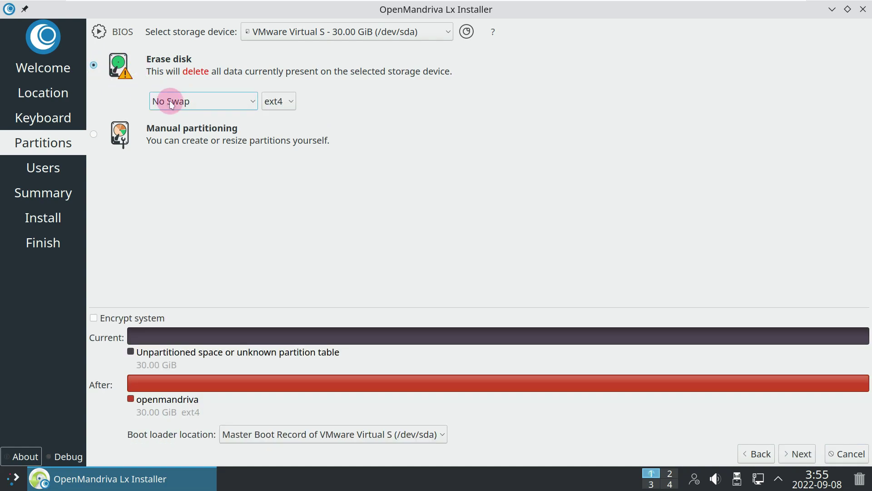
pyautogui.click(274, 101)
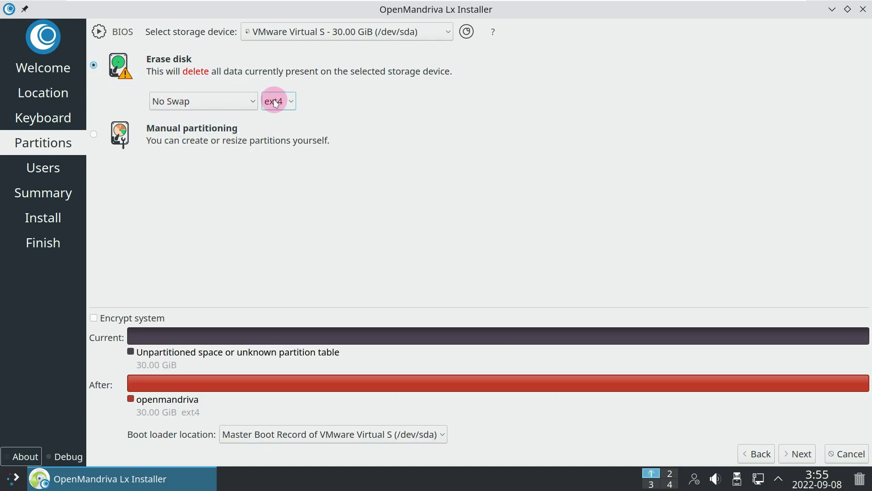
pyautogui.click(275, 119)
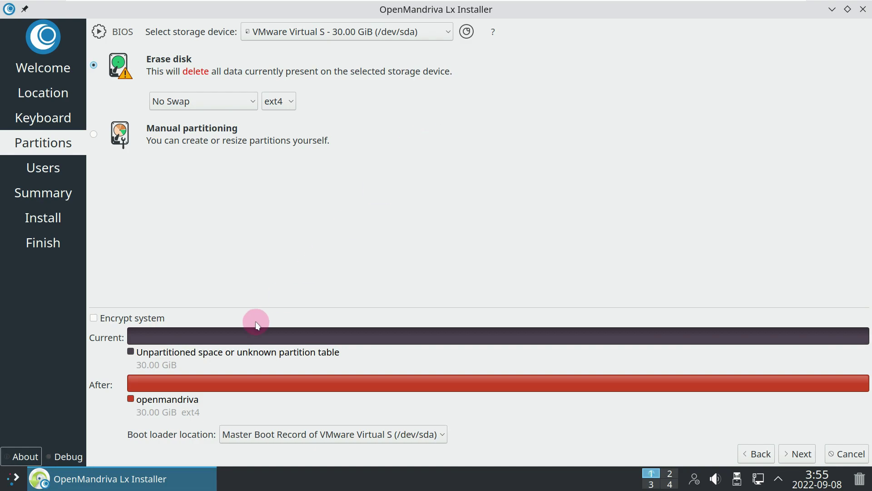
# Step: Leave system encryption off and keep the boot loader on the Master Boot Record
pyautogui.click(159, 320)
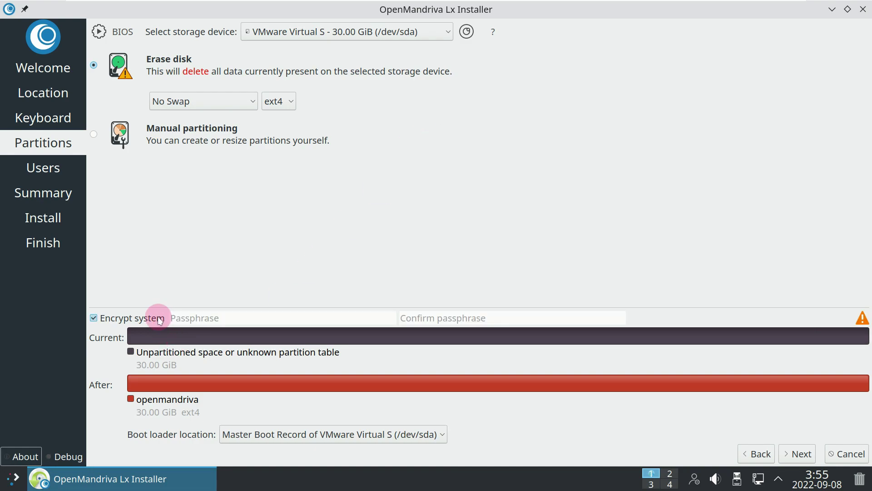
pyautogui.click(160, 318)
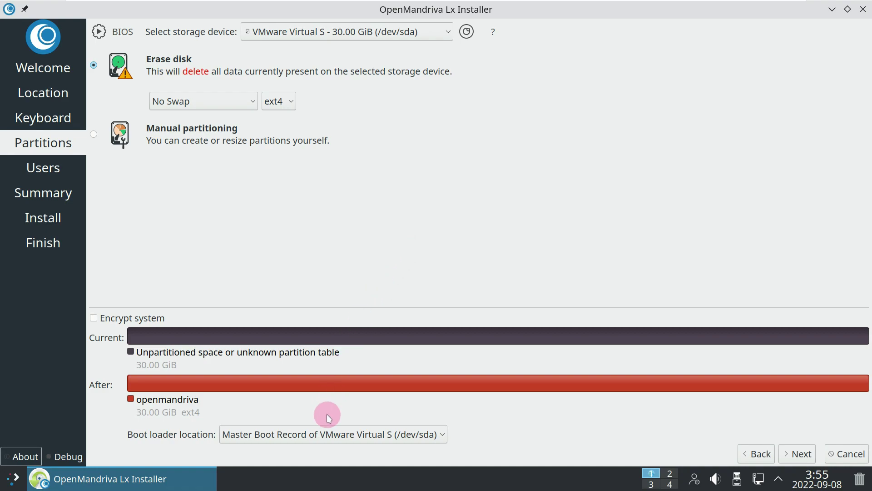
pyautogui.click(327, 433)
pyautogui.click(366, 379)
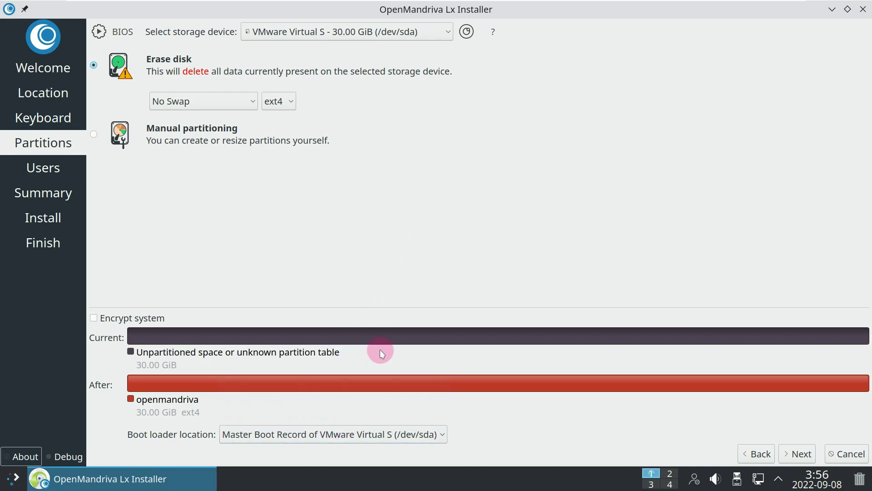
pyautogui.click(803, 454)
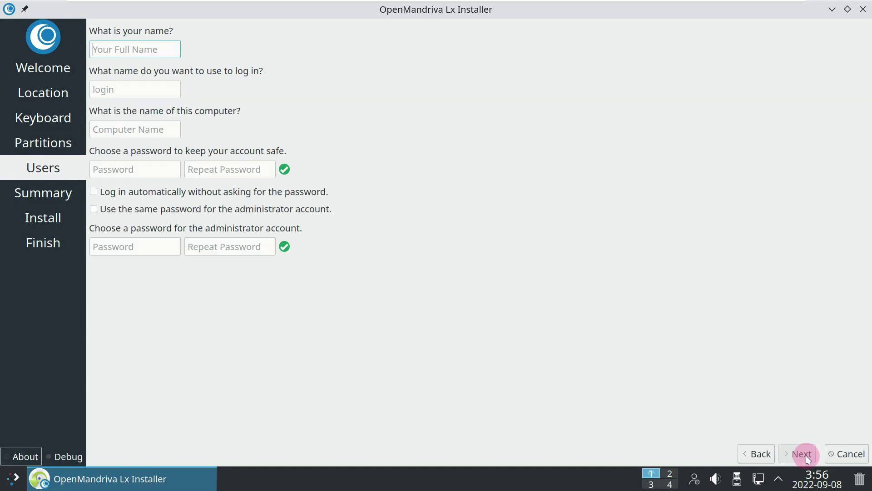
# Step: Enable auto-login and shared admin password, then enter the user's full name
pyautogui.click(121, 209)
pyautogui.click(123, 188)
pyautogui.click(116, 51)
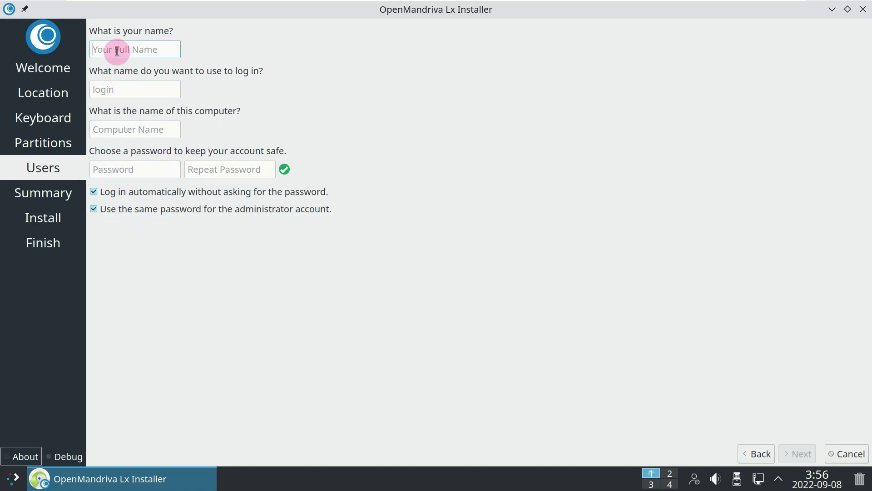
pyautogui.write('runboxing')
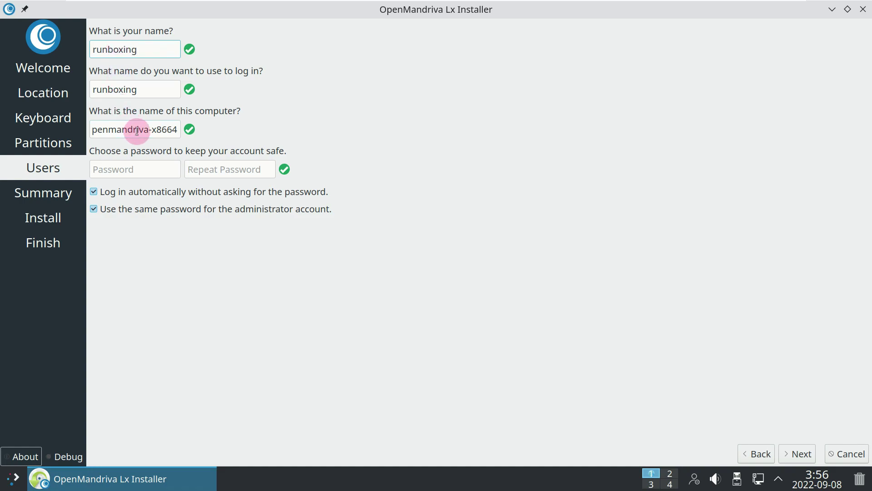
# Step: Replace the suggested computer name with a custom one
pyautogui.moveTo(94, 132); pyautogui.dragTo(140, 136)
pyautogui.write('o')
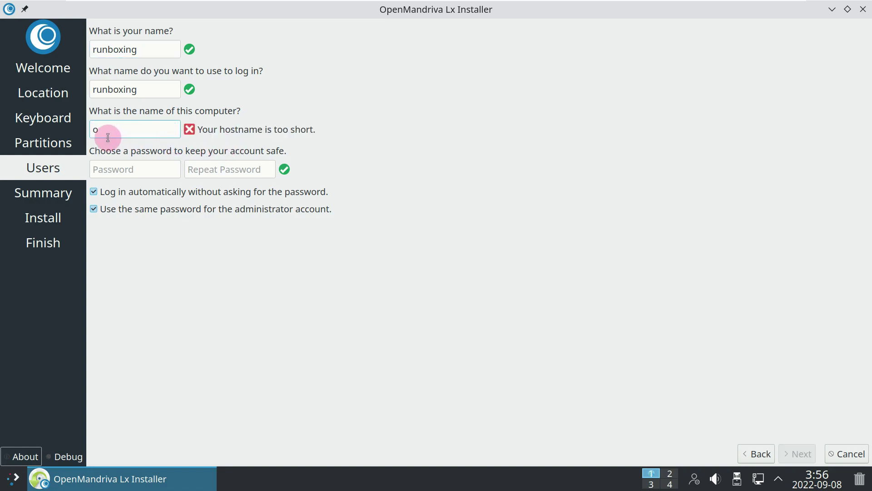
pyautogui.press('BackSpace')
pyautogui.write('Runboxing')
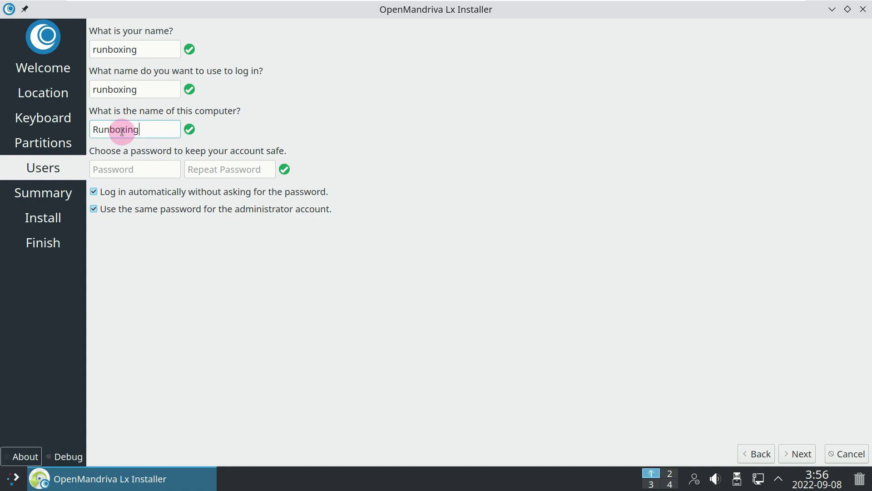
# Step: Enter and repeat the account password, then continue to the Summary page
pyautogui.click(120, 169)
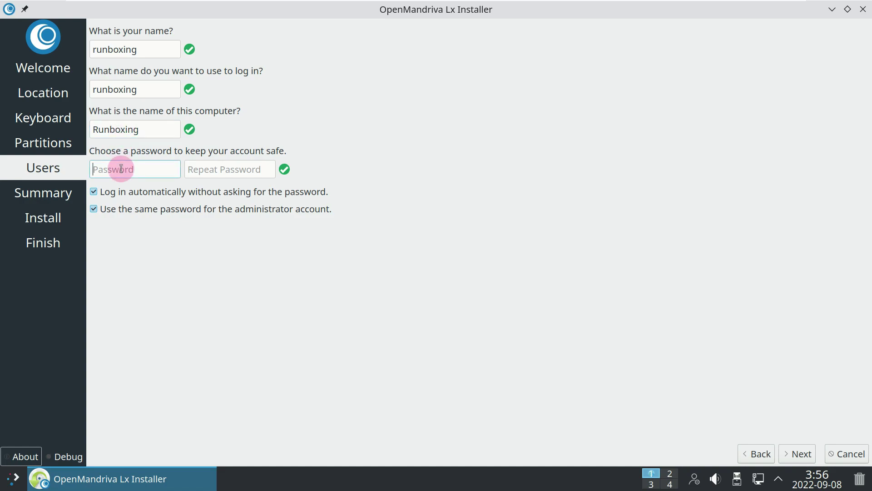
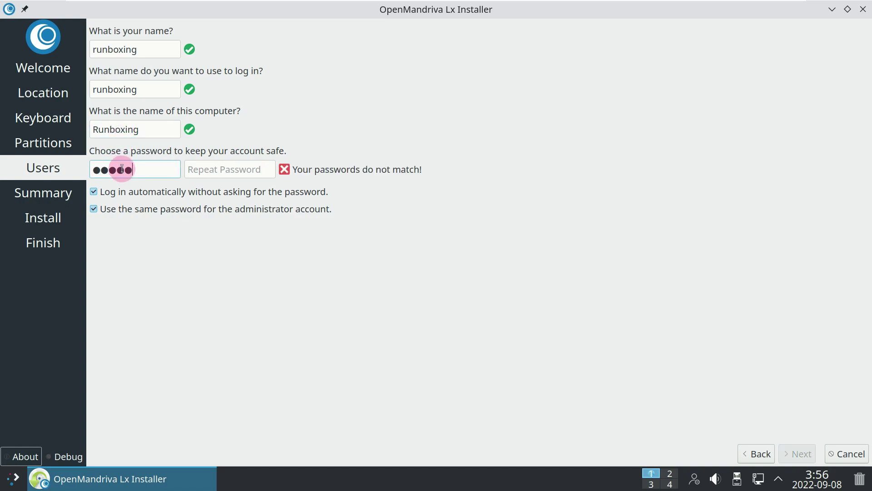
pyautogui.click(231, 172)
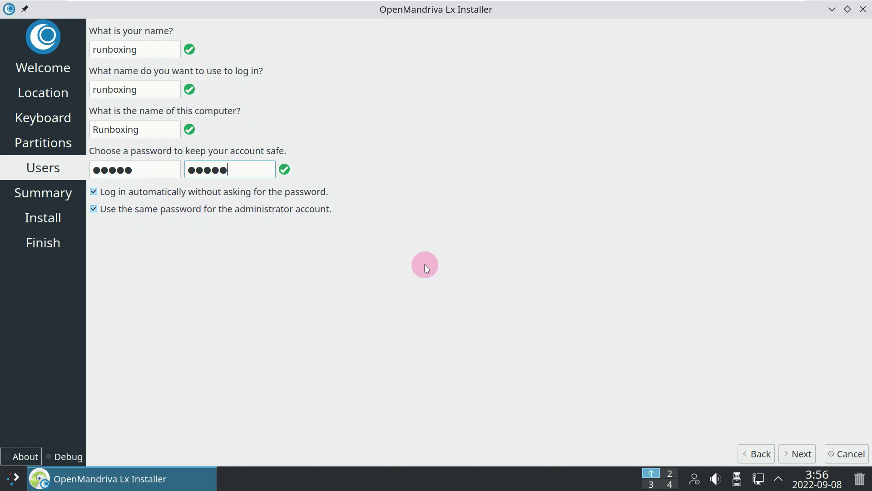
pyautogui.click(802, 449)
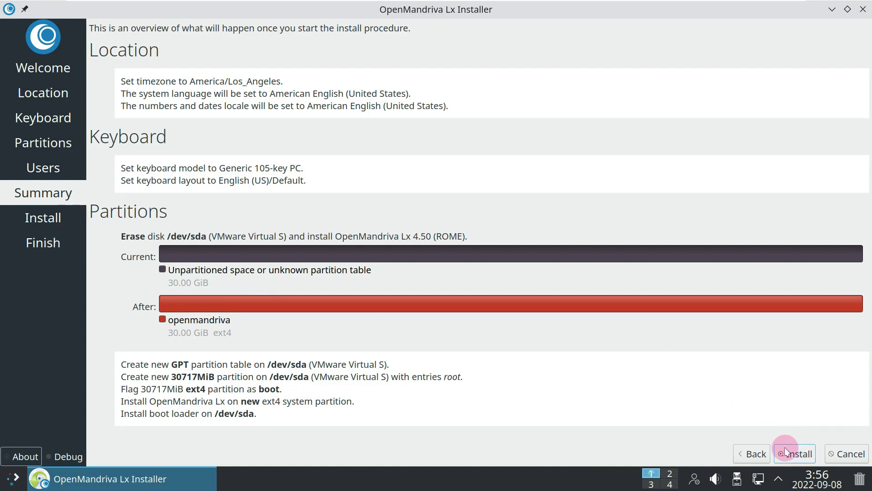
# Step: Close the OpenMandriva Lx Installer from its taskbar entry and confirm cancelling the installation
pyautogui.rightClick(206, 467)
pyautogui.click(203, 454)
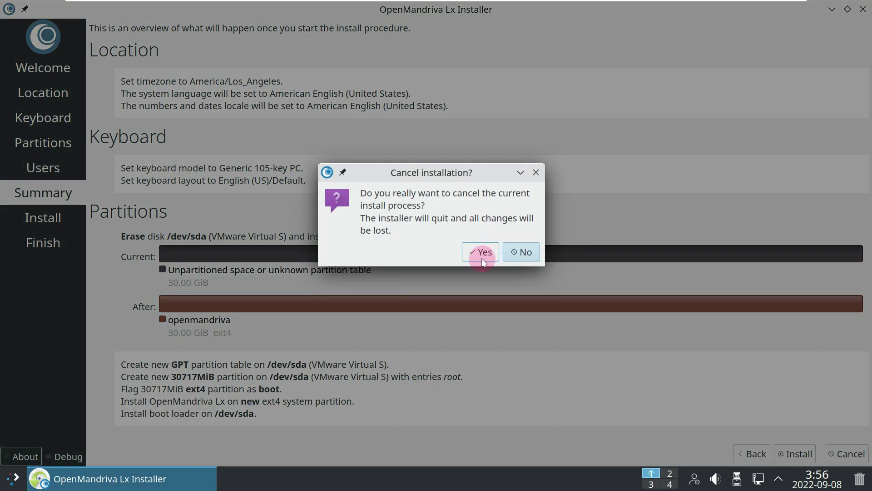
pyautogui.click(483, 261)
pyautogui.click(16, 477)
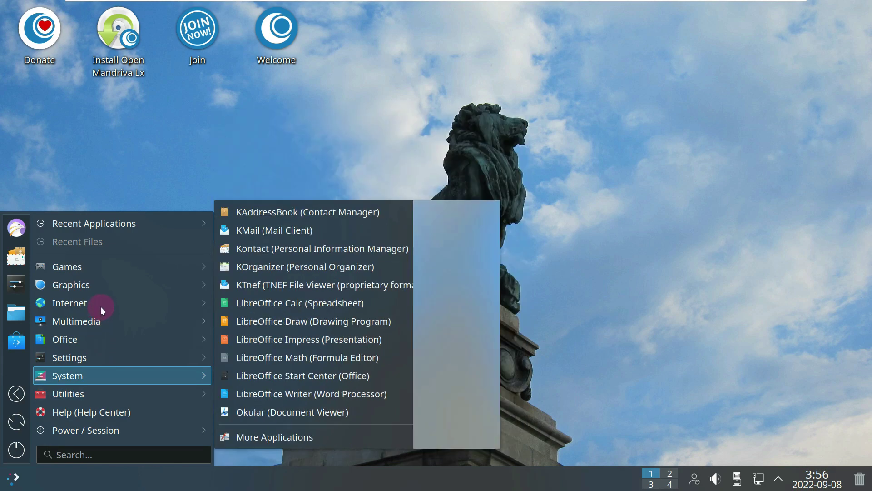
# Step: Launch Falkon Web Browser from the launcher's Internet applications
pyautogui.moveTo(100, 302)
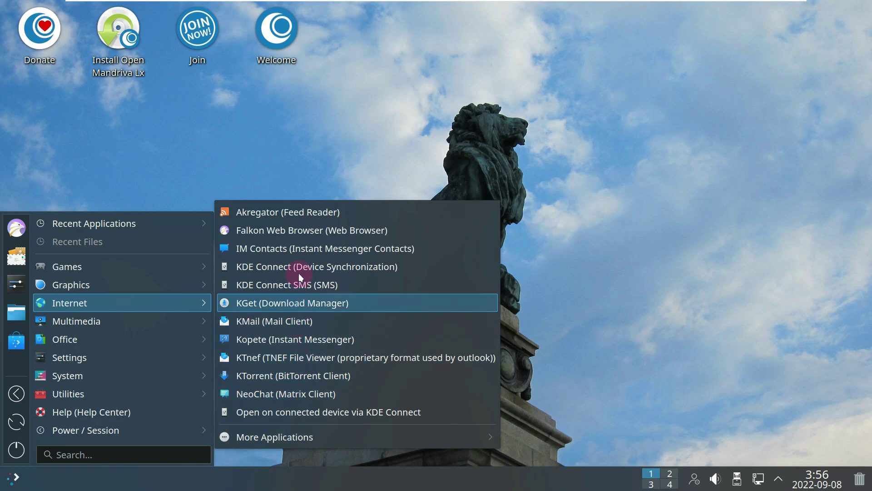
pyautogui.click(299, 233)
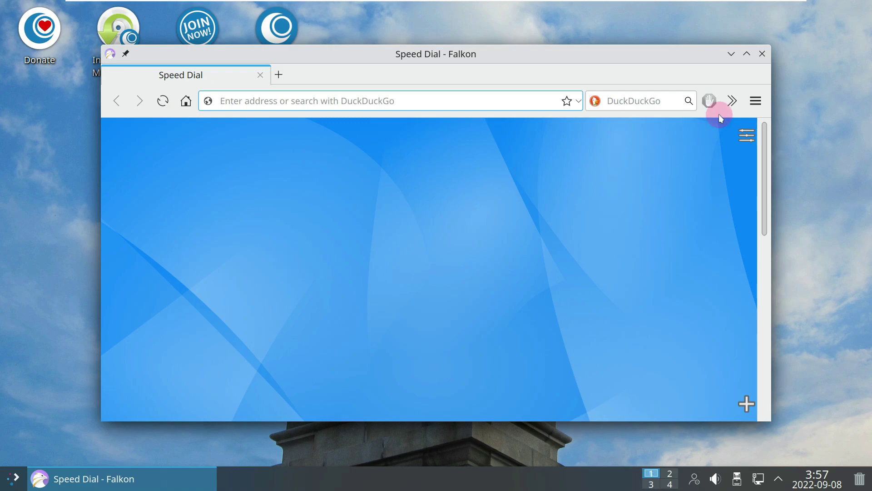
pyautogui.click(749, 109)
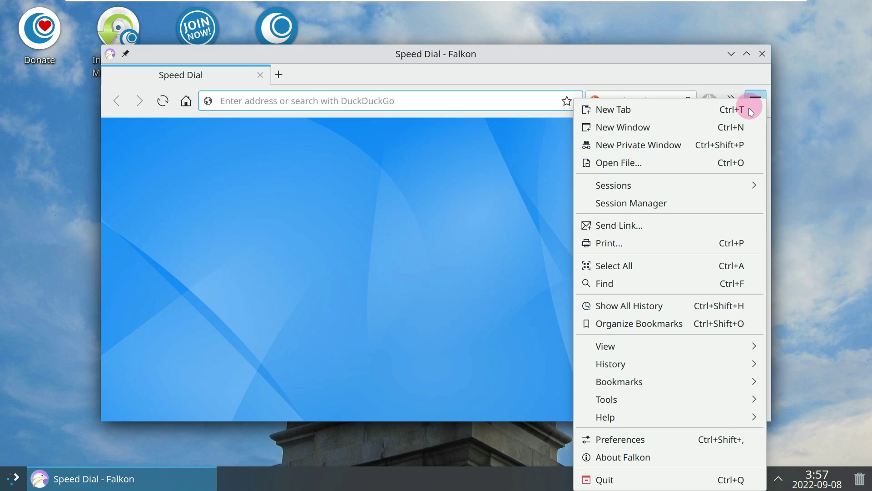
pyautogui.click(713, 454)
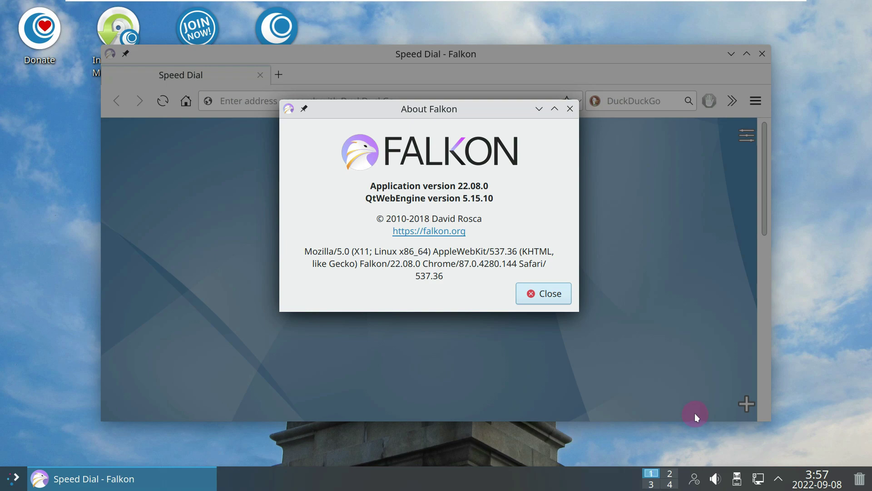
pyautogui.click(571, 108)
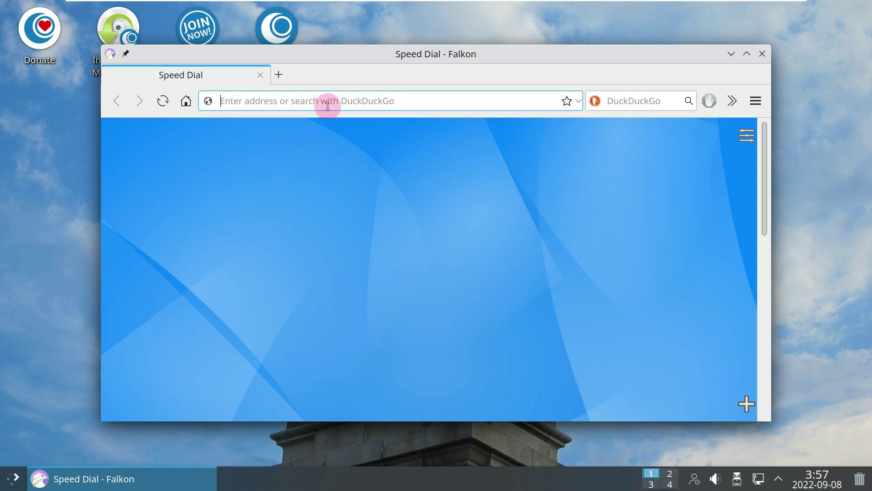
# Step: Load the OpenMandriva home page by typing 'openmandriva', then maximize the Falkon window
pyautogui.write('open')
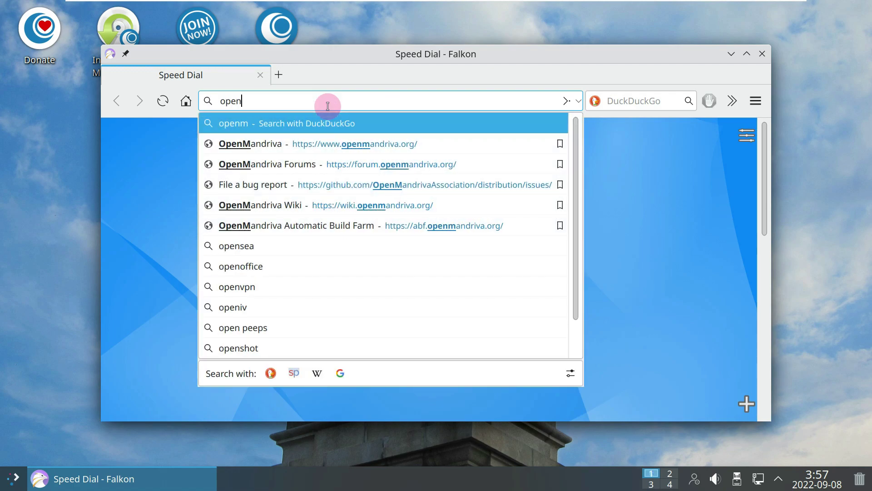
pyautogui.write('mandriva')
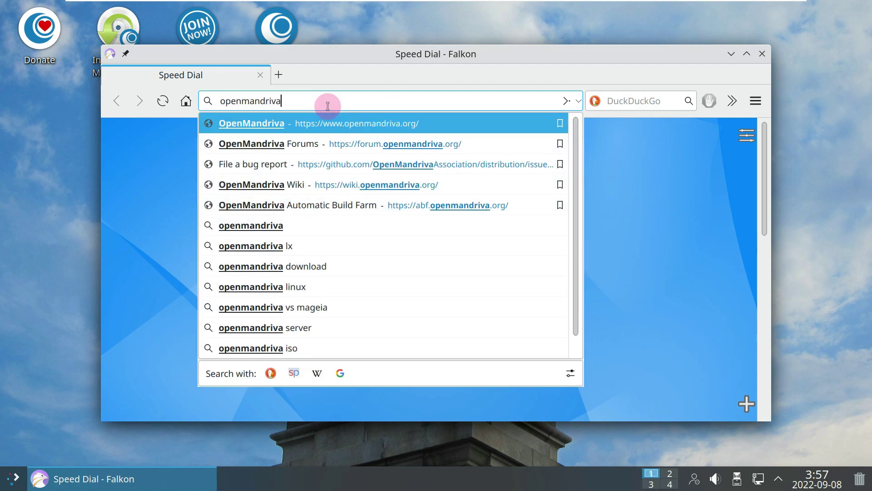
pyautogui.press('Return')
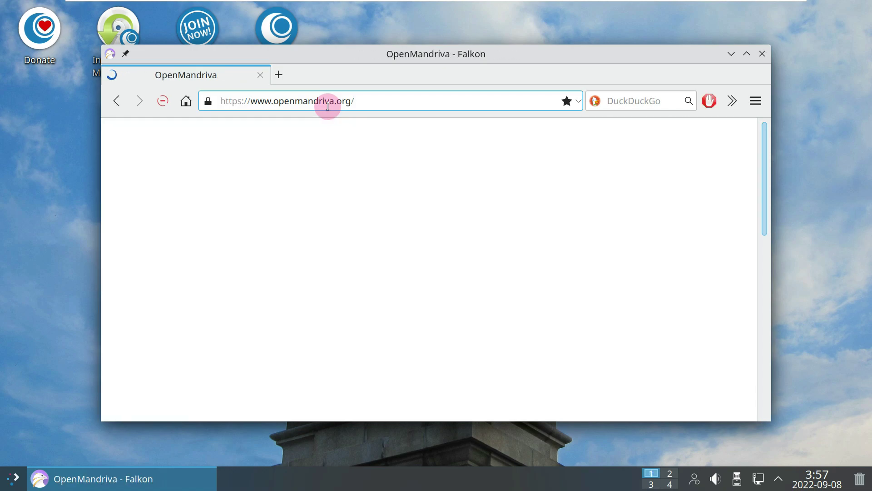
pyautogui.moveTo(351, 53); pyautogui.dragTo(384, 66)
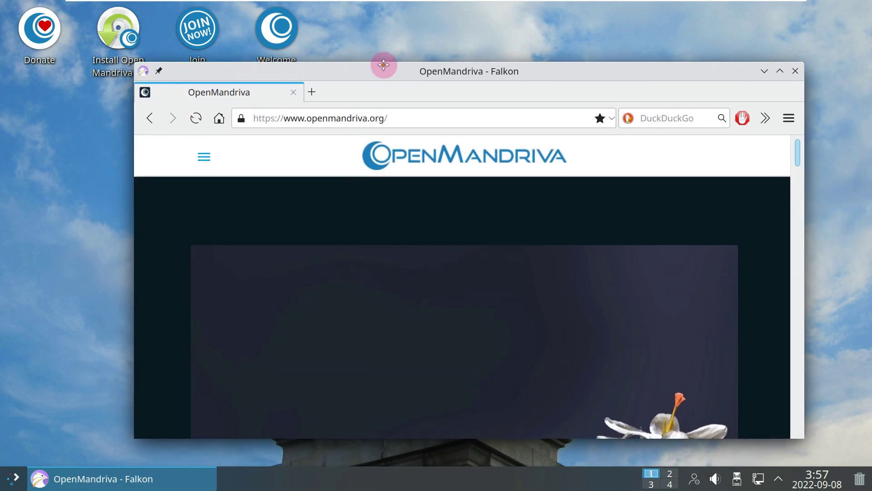
pyautogui.click(780, 72)
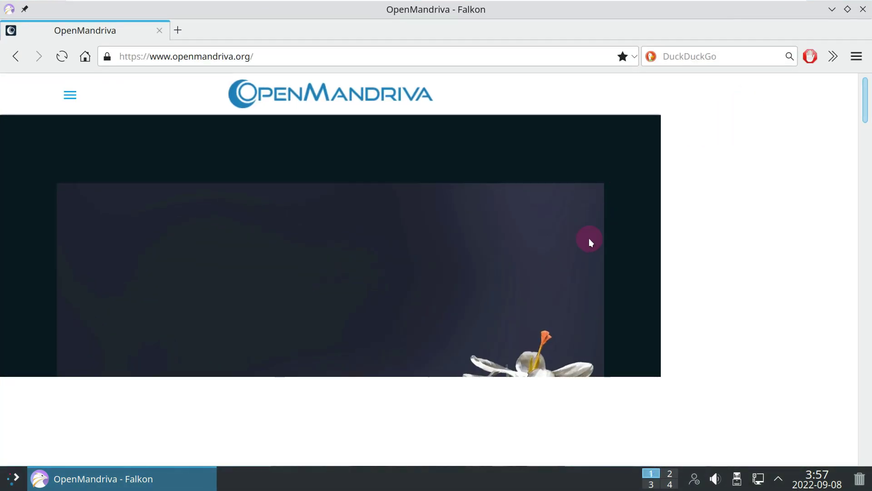
# Step: Scroll down the home page to the footer, then open the site's News page
pyautogui.scroll(-15, 589, 240)
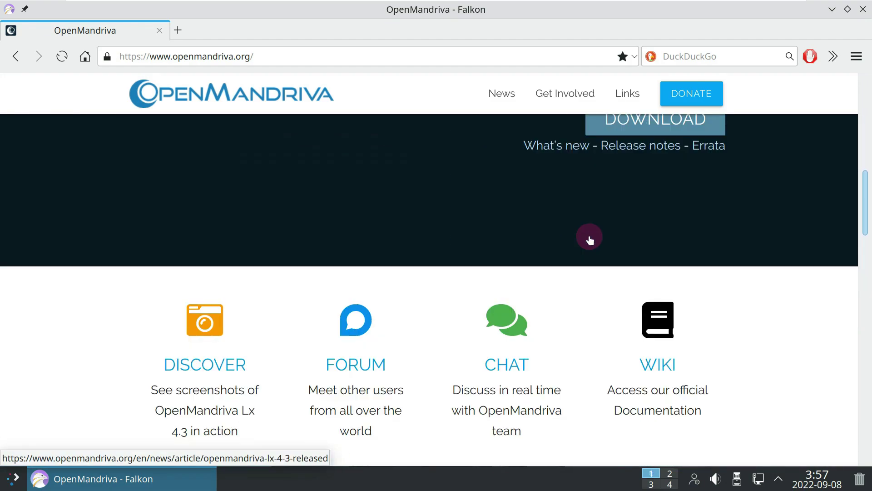
pyautogui.scroll(-10, 589, 239)
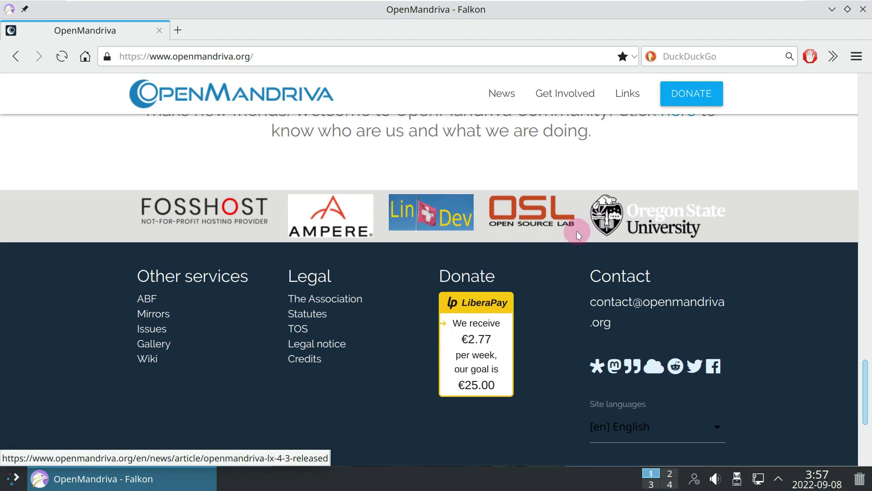
pyautogui.click(510, 104)
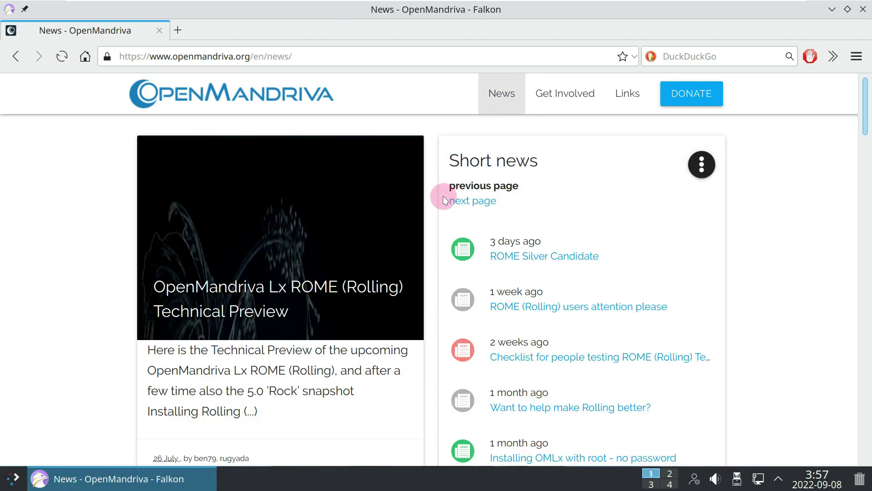
# Step: Read the ROME Silver Candidate news item and follow its sourceforge.net link to the release files
pyautogui.click(521, 258)
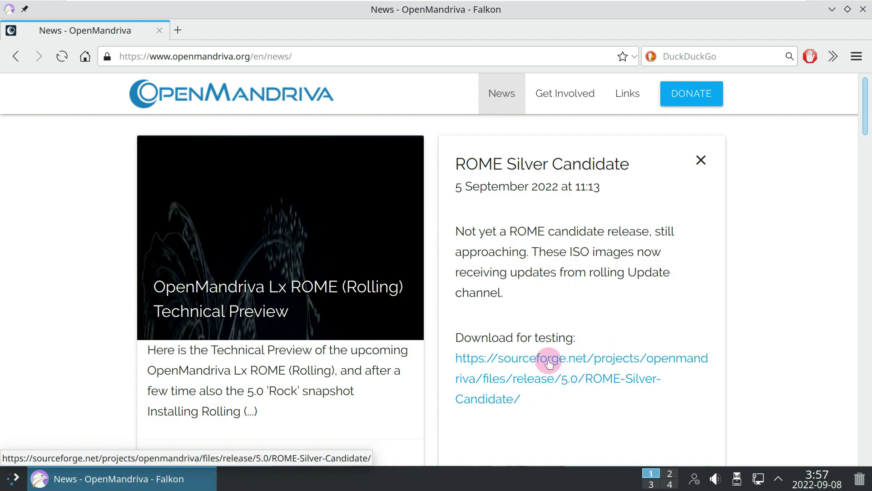
pyautogui.scroll(-3, 335, 348)
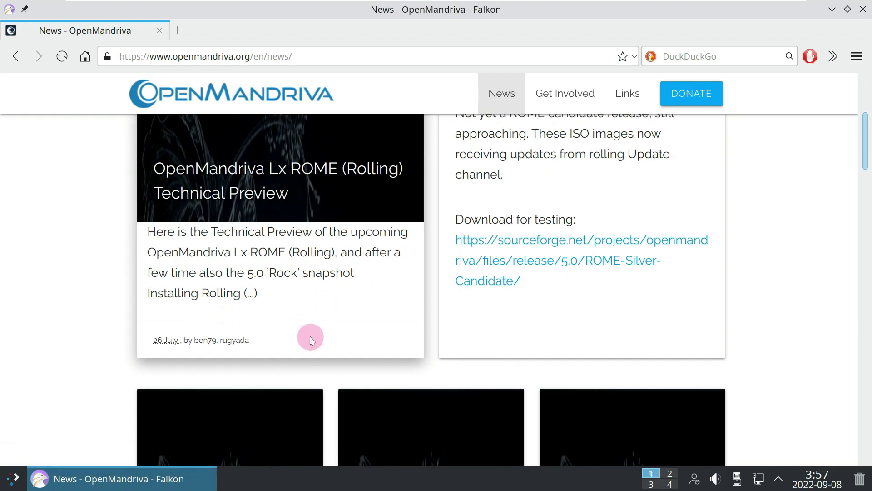
pyautogui.scroll(-2, 239, 249)
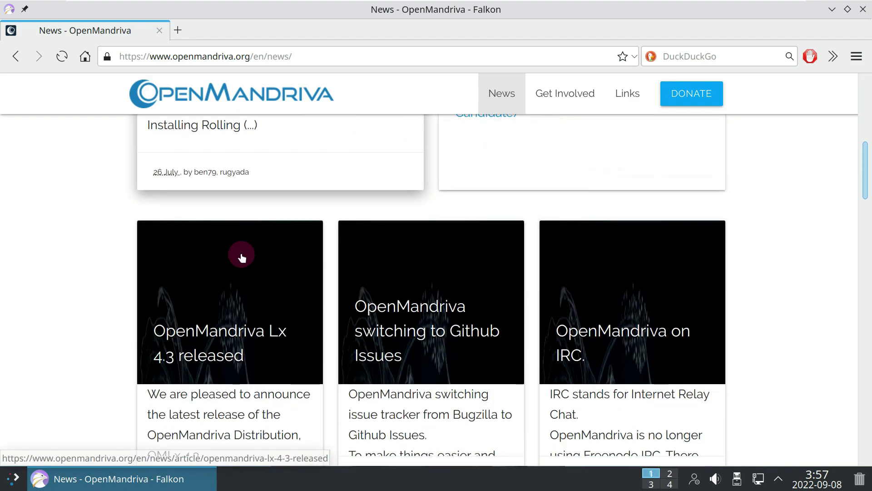
pyautogui.scroll(5, 241, 257)
pyautogui.click(660, 359)
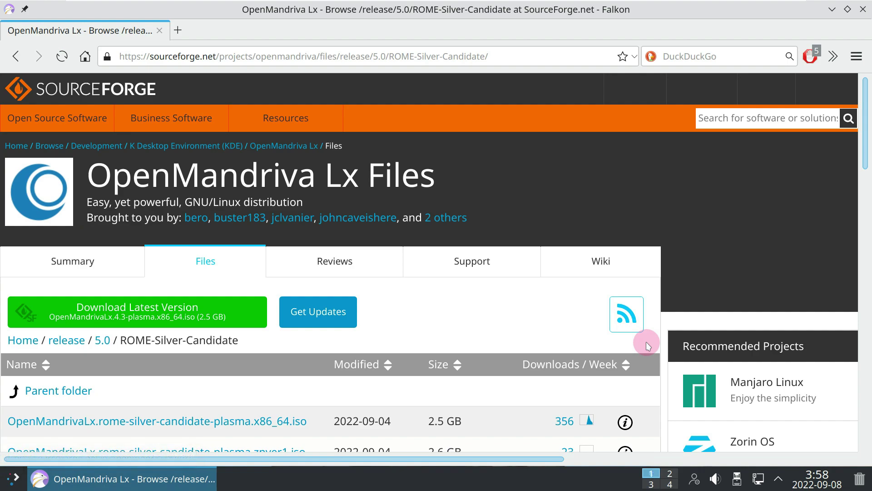
# Step: Select the first file row's name, date and size text, then clear the selection
pyautogui.scroll(-3, 486, 296)
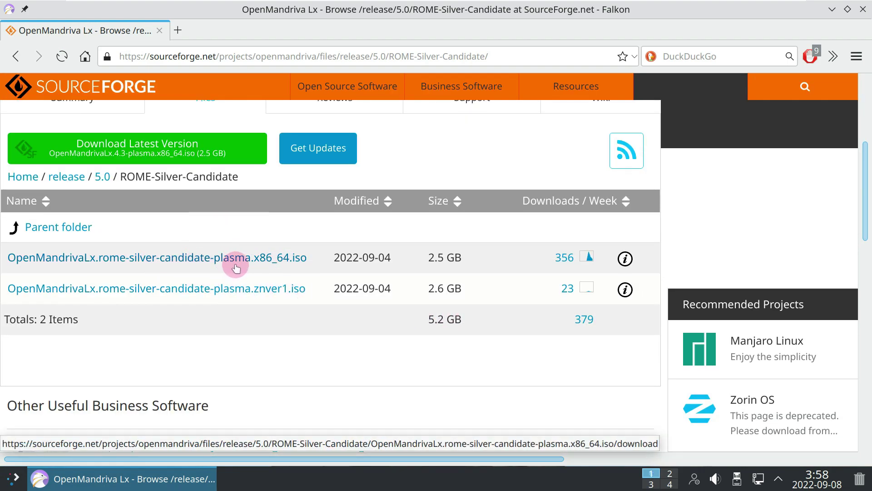
pyautogui.moveTo(429, 270); pyautogui.dragTo(13, 253)
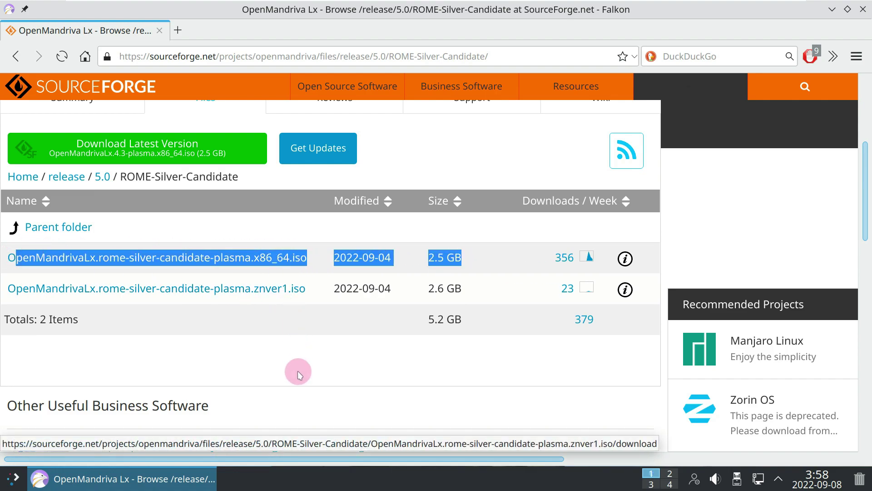
pyautogui.click(482, 313)
# Step: View the x86_64 ROME ISO's SHA1 and MD5 checksums, then start downloading that ISO
pyautogui.click(625, 258)
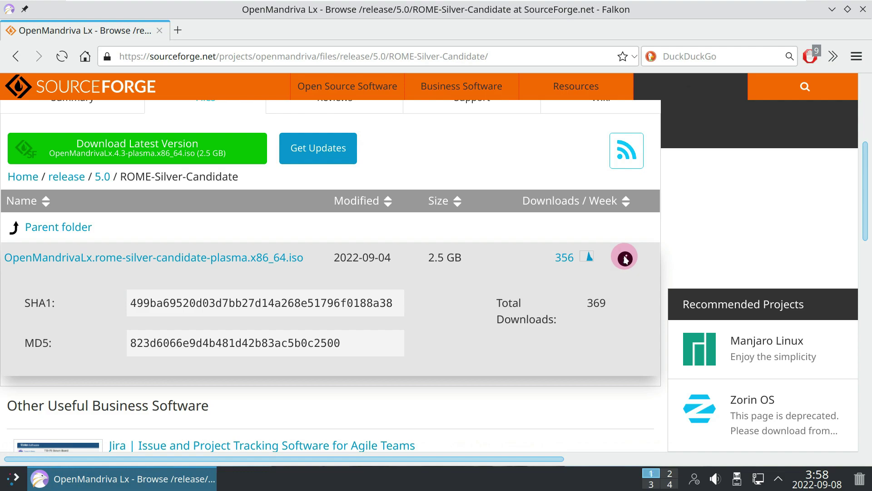
pyautogui.click(444, 395)
pyautogui.click(273, 261)
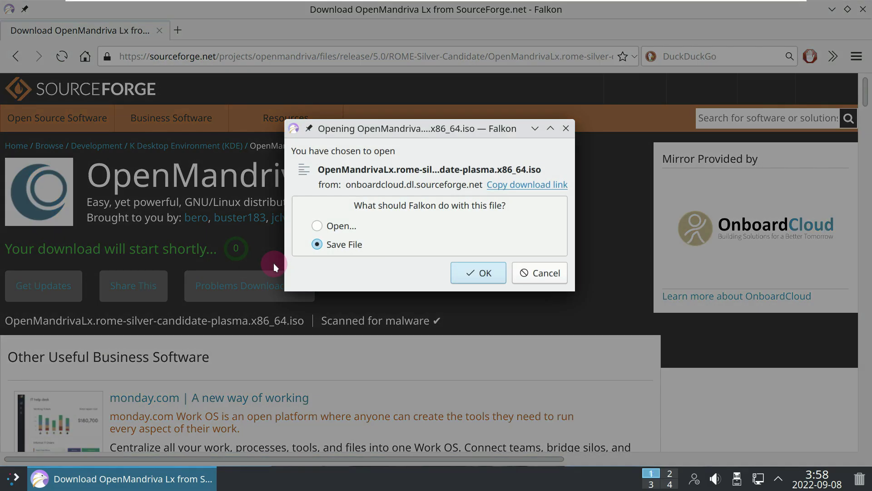
# Step: Save OpenMandrivaLx.rome-silver-candidate-plasma.x86_64.iso to the Desktop
pyautogui.click(468, 272)
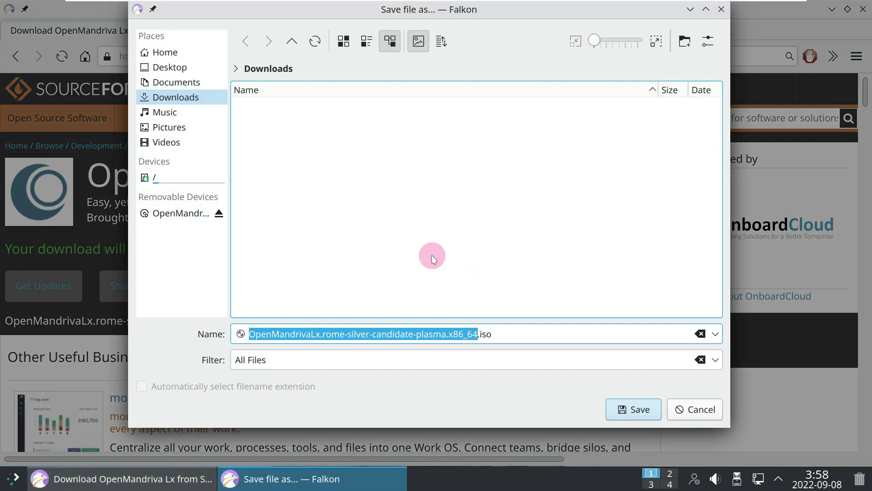
pyautogui.click(192, 67)
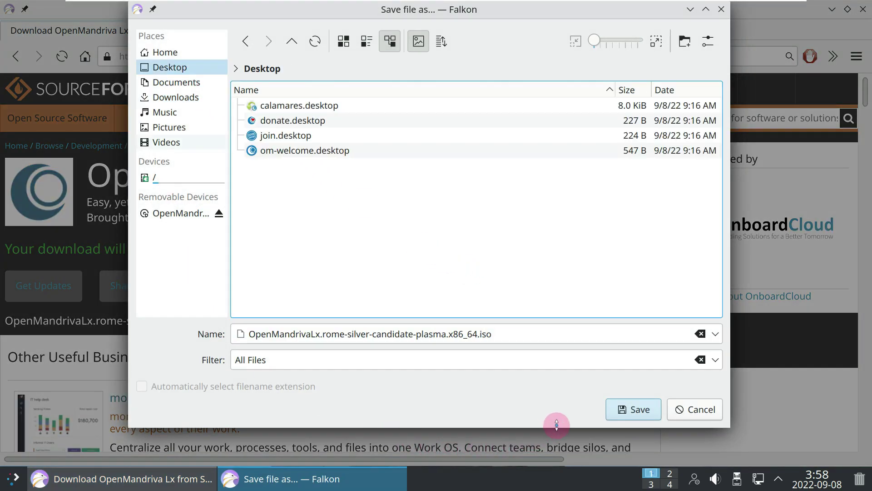
pyautogui.click(626, 422)
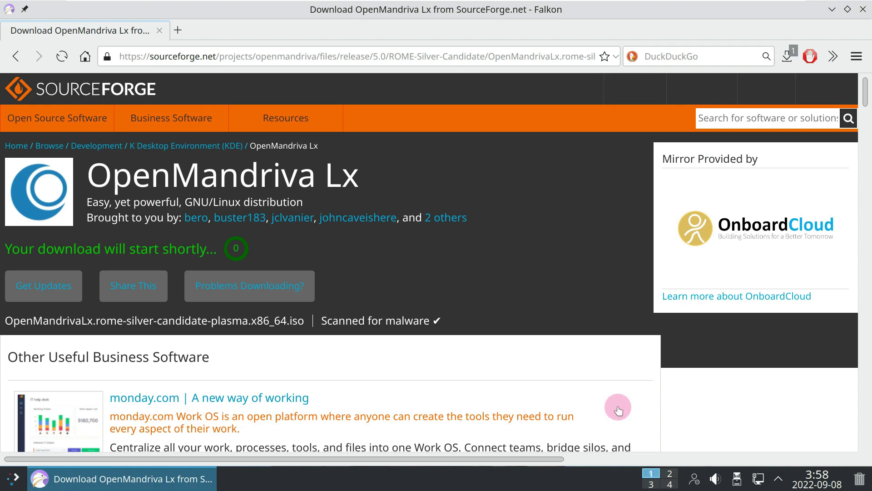
# Step: Pause and cancel the ISO download in the Download Manager, then close it
pyautogui.click(793, 55)
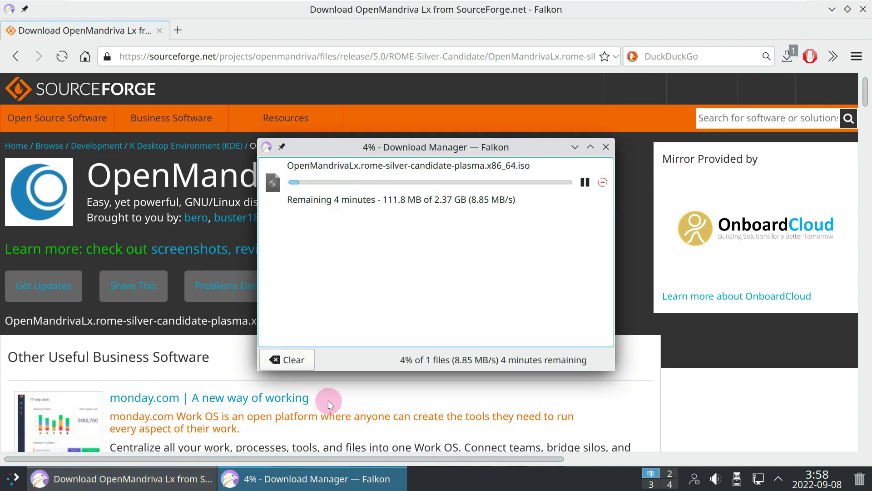
pyautogui.click(589, 183)
pyautogui.click(602, 182)
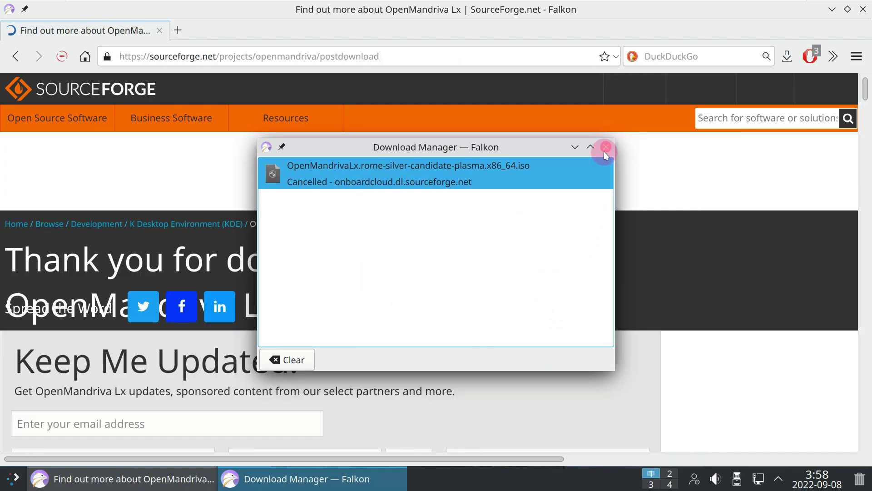
pyautogui.click(606, 147)
# Step: Close the SourceForge tab and load youtube.com/9to5linux in the remaining tab
pyautogui.click(179, 30)
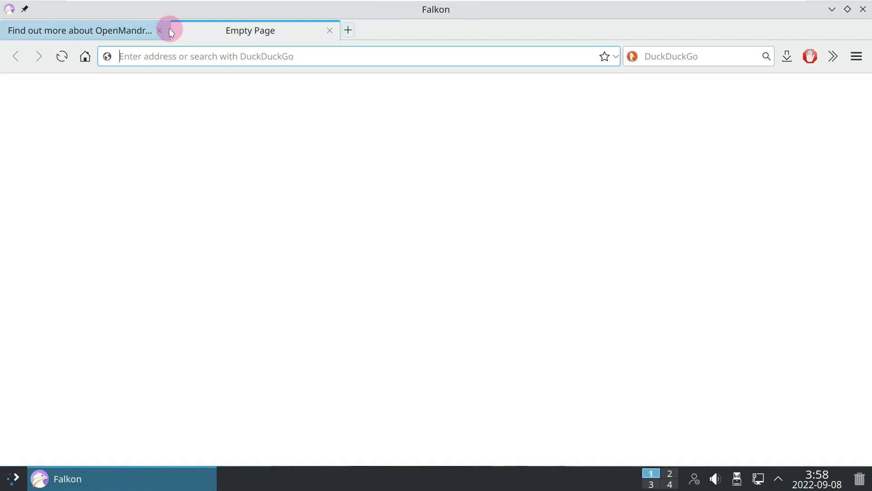
pyautogui.click(159, 30)
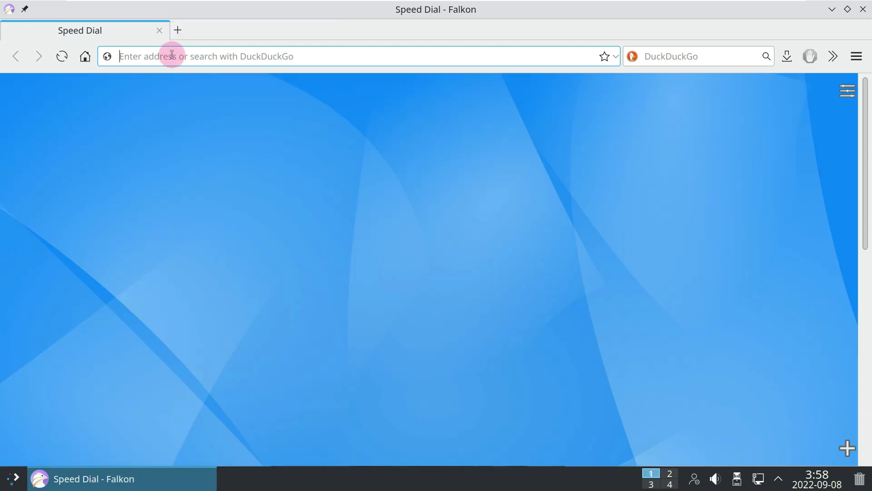
pyautogui.write('y')
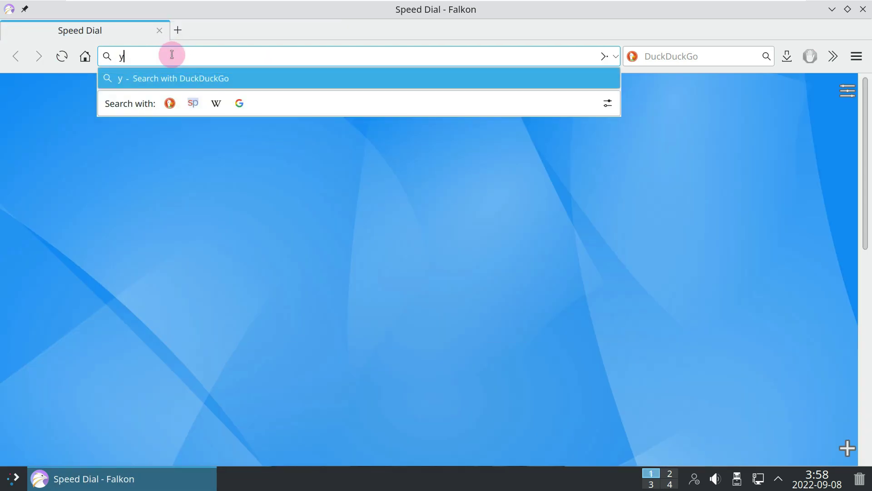
pyautogui.write('outu')
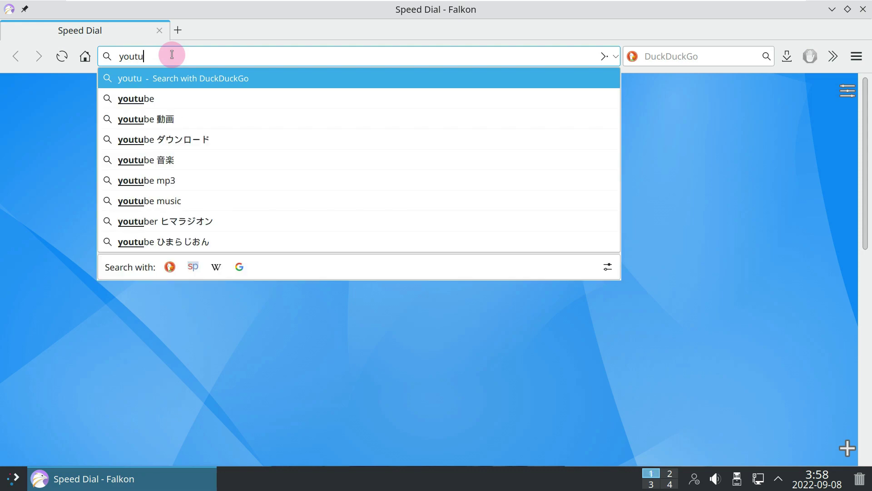
pyautogui.write('be.')
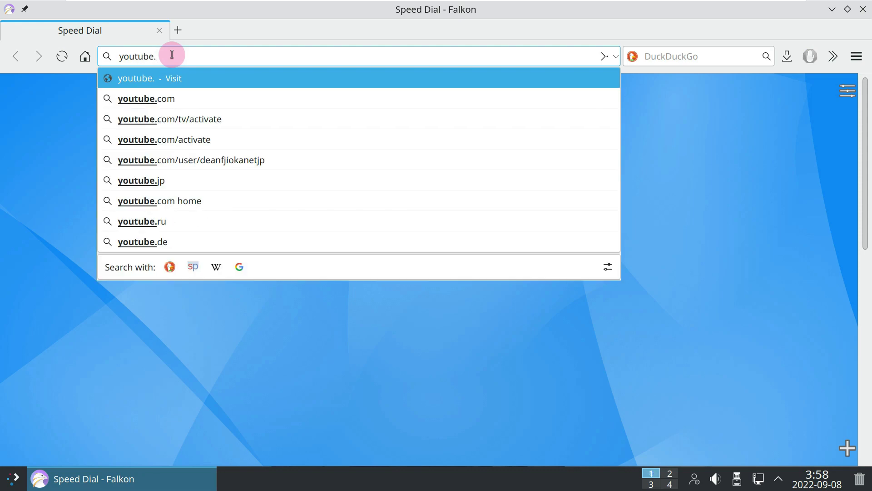
pyautogui.write('com/9to5linux')
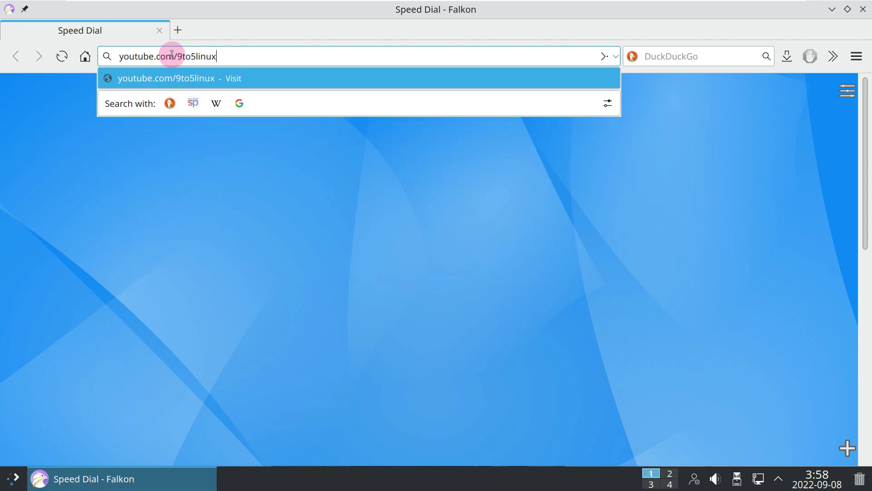
pyautogui.press('Return')
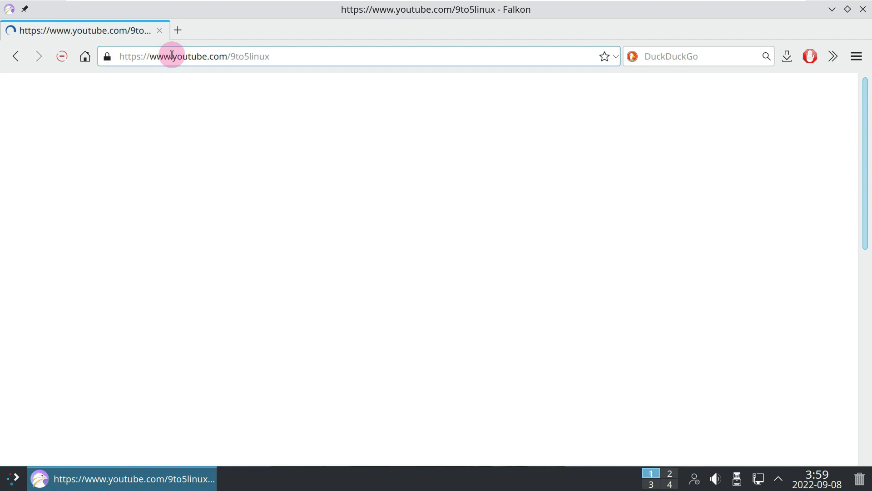